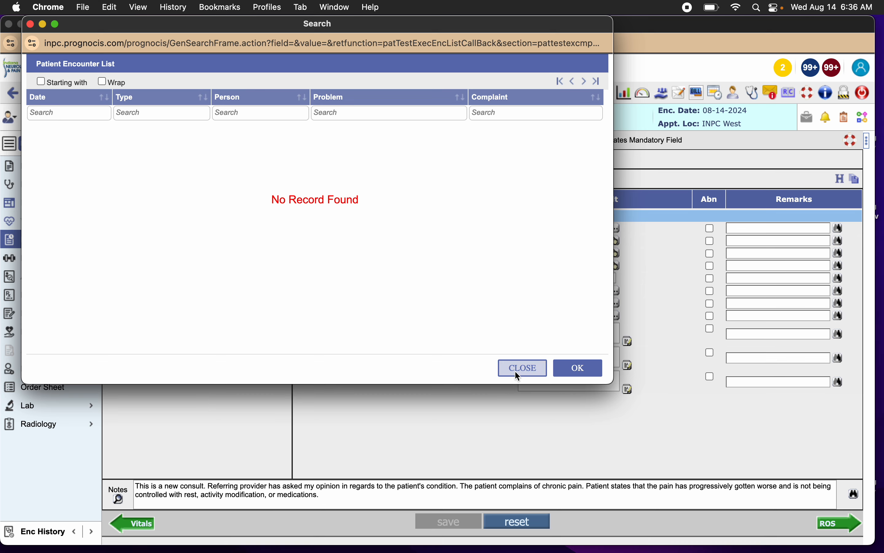
Dismiss the patient encounter list and clear the new-consult text from the History of Present Illness notes.
{"action": "left_click", "coordinate": [518, 369]}
{"action": "left_click_drag", "start_coordinate": [150, 487], "coordinate": [215, 500]}
{"action": "left_click", "coordinate": [214, 499]}
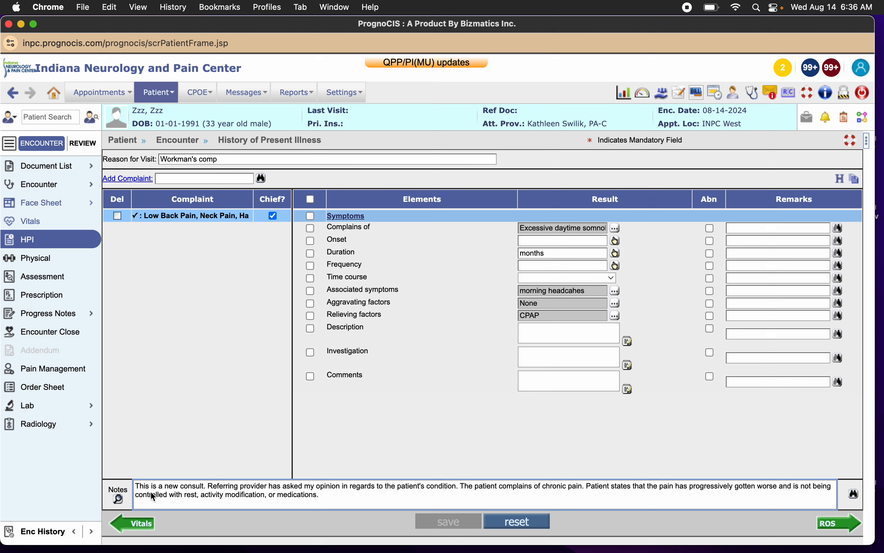
{"action": "left_click_drag", "start_coordinate": [147, 494], "coordinate": [245, 507]}
{"action": "left_click", "coordinate": [245, 507]}
{"action": "key", "text": "super+a"}
{"action": "key", "text": "BackSpace"}
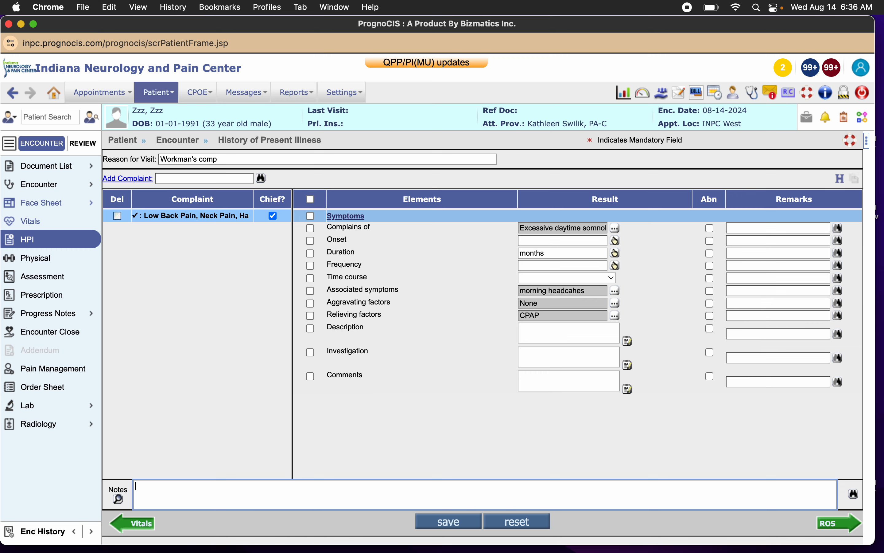
Insert the controlled follow-up, Description Low Back Pain, Description Neck Pain and Description Knee Pain phrases into the HPI notes.
{"action": "left_click", "coordinate": [853, 495]}
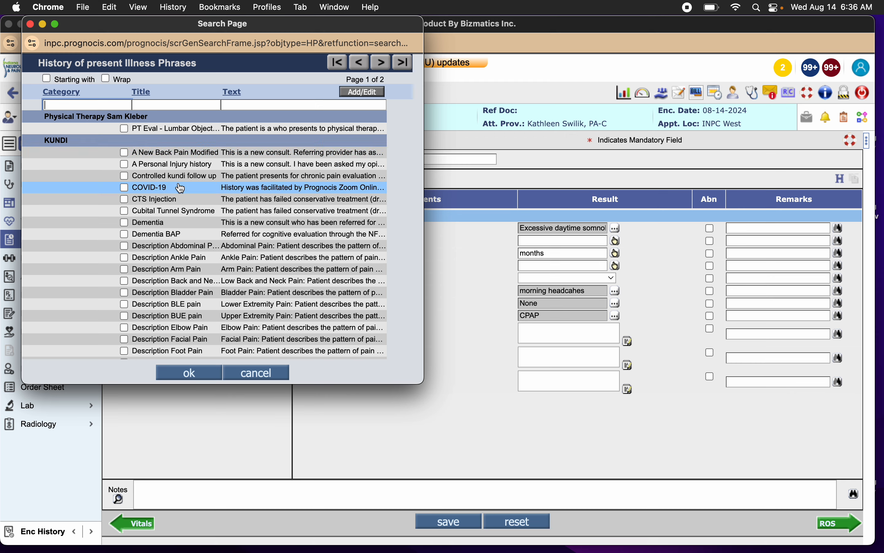
{"action": "left_click", "coordinate": [177, 175]}
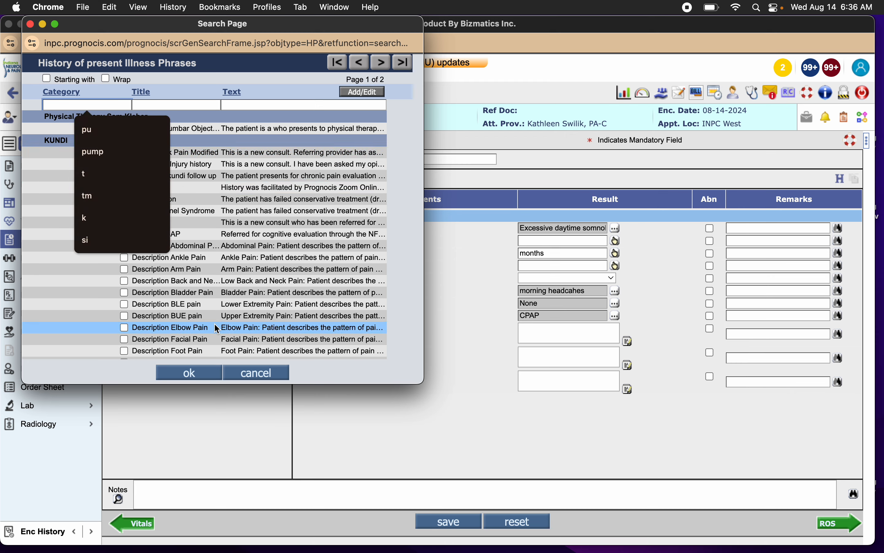
{"action": "scroll", "coordinate": [214, 324], "scroll_direction": "down", "scroll_amount": 5}
{"action": "scroll", "coordinate": [216, 330], "scroll_direction": "down", "scroll_amount": 1}
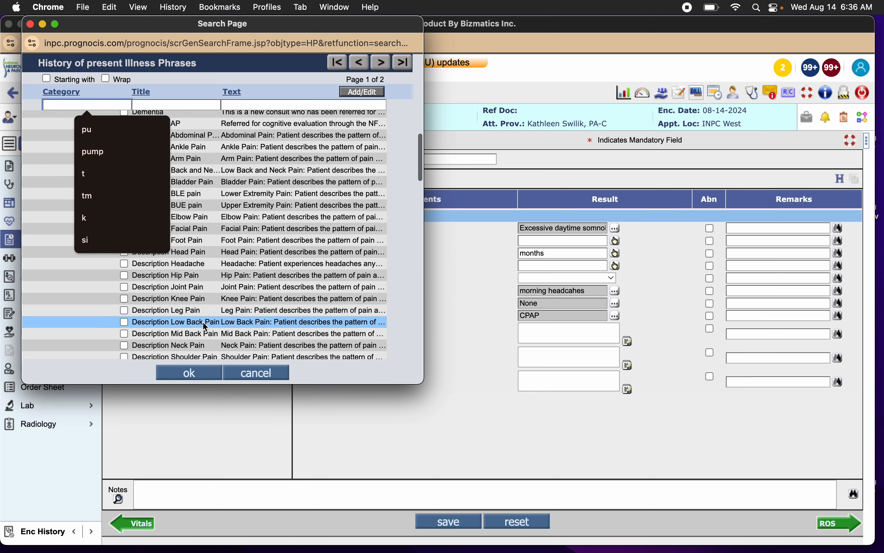
{"action": "left_click", "coordinate": [196, 322]}
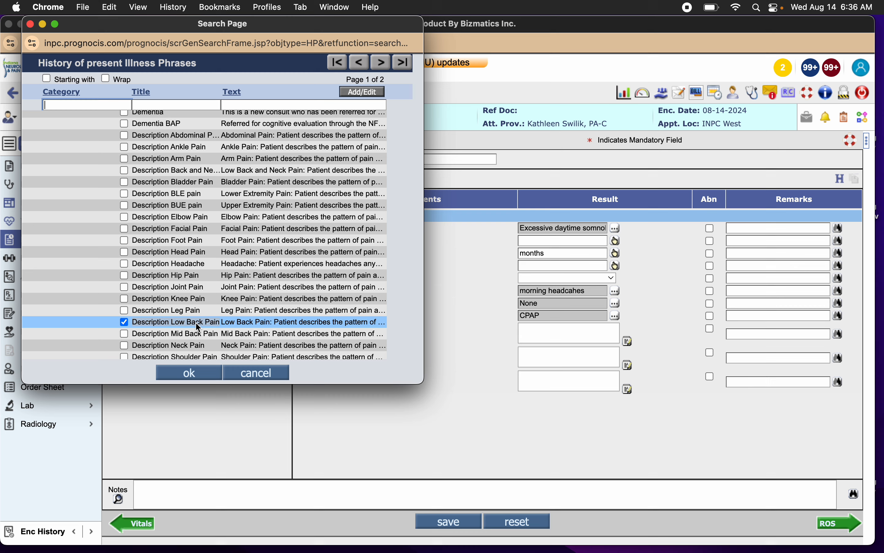
{"action": "left_click", "coordinate": [201, 346]}
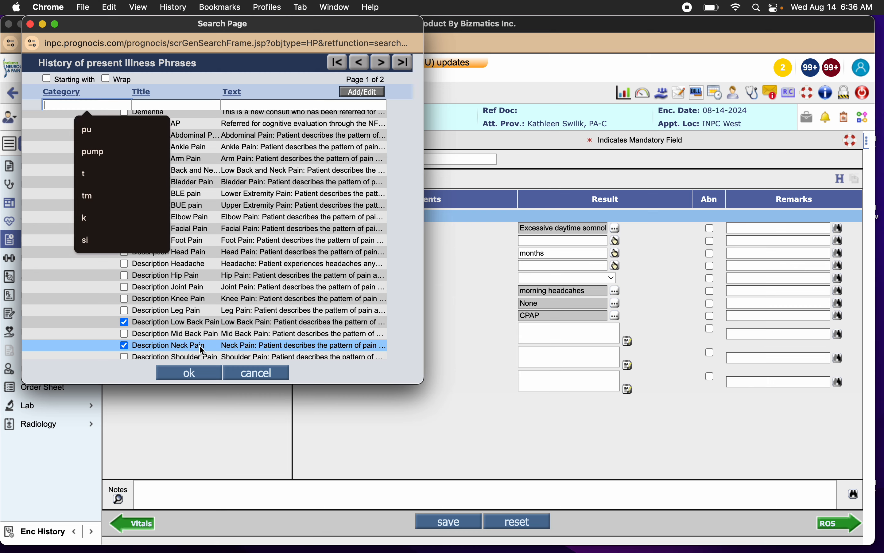
{"action": "left_click", "coordinate": [210, 299]}
{"action": "left_click", "coordinate": [201, 374]}
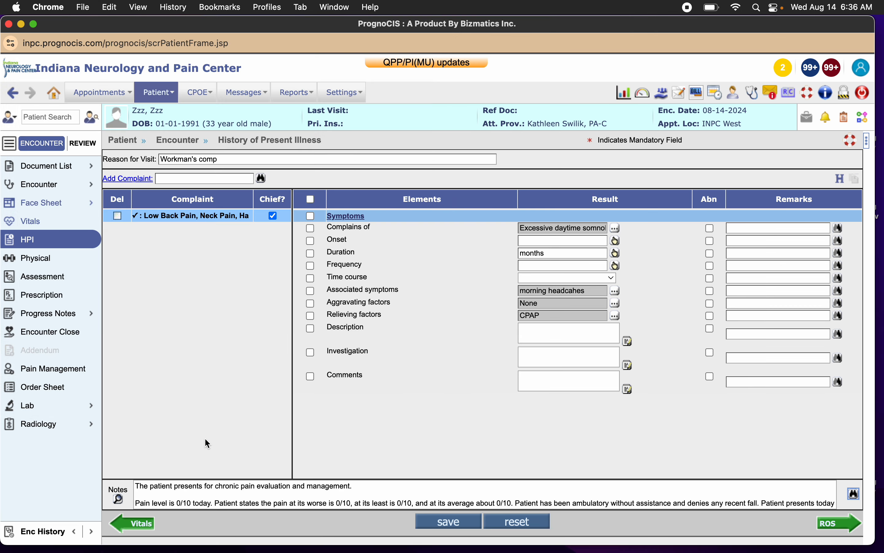
Check the opening line of the HPI notes and save the History of Present Illness.
{"action": "left_click_drag", "start_coordinate": [161, 488], "coordinate": [275, 487]}
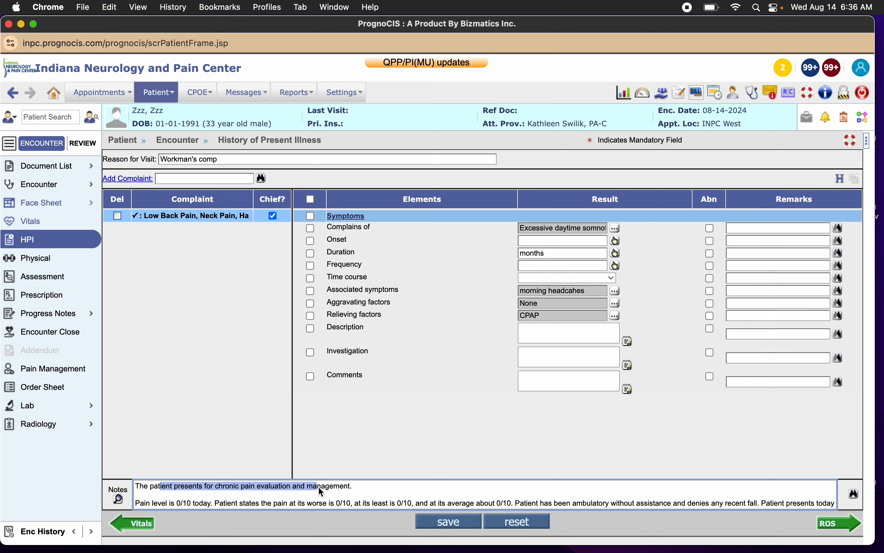
{"action": "left_click", "coordinate": [344, 491]}
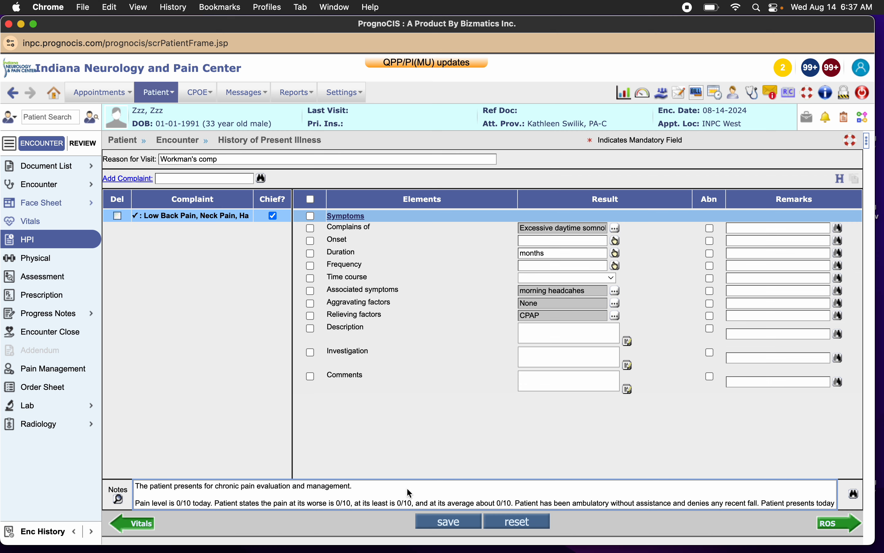
{"action": "left_click", "coordinate": [443, 526]}
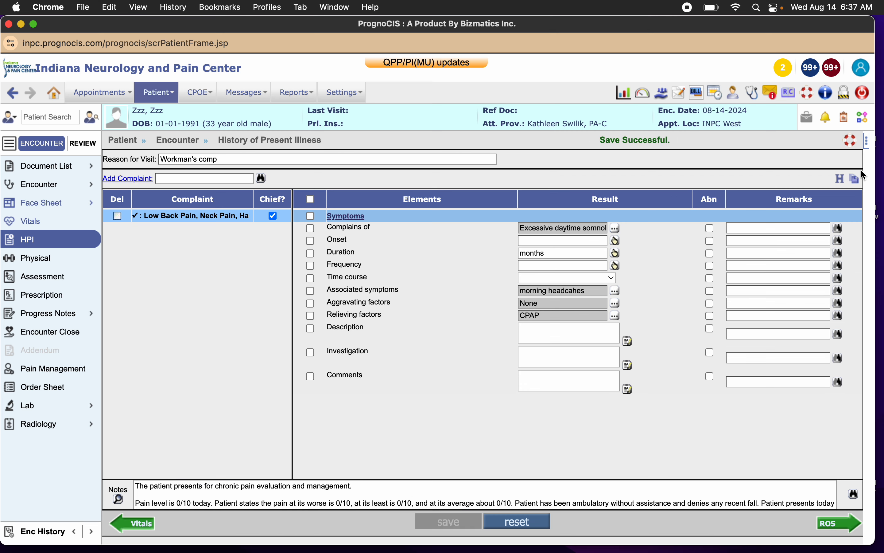
Insert a predefined exam phrase into the Physical Examination notes.
{"action": "left_click", "coordinate": [58, 258]}
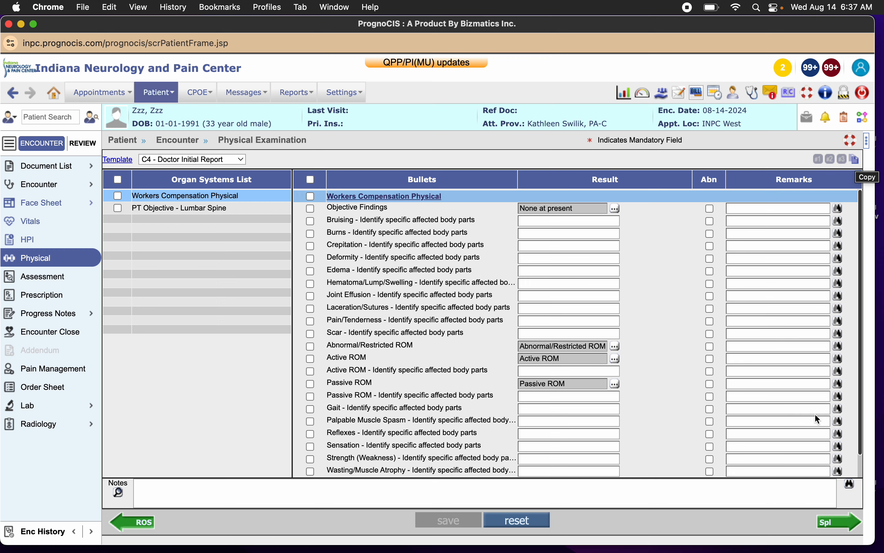
{"action": "left_click", "coordinate": [850, 483]}
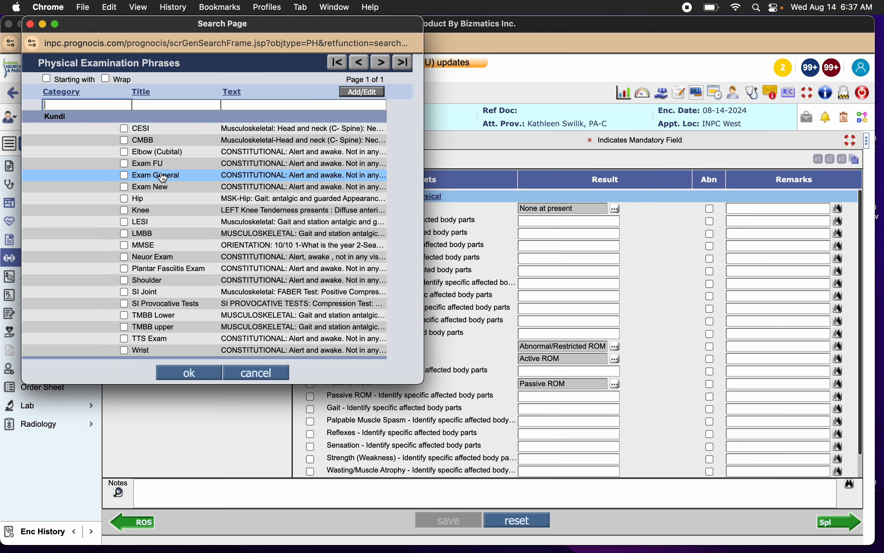
{"action": "left_click", "coordinate": [189, 372]}
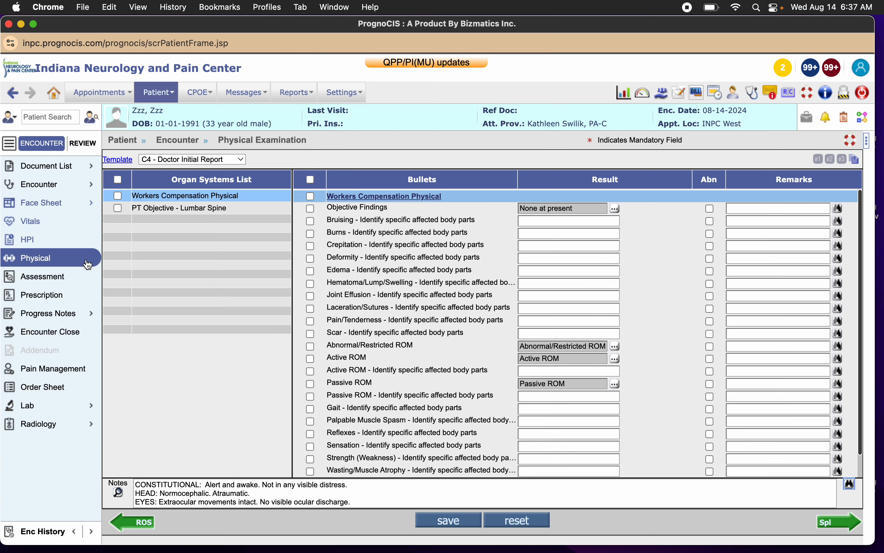
In the assessment's Plan notes, delete the text from "I was asked to provide my opinion" through "-Getting opioids from multiple prescribers".
{"action": "left_click", "coordinate": [54, 287]}
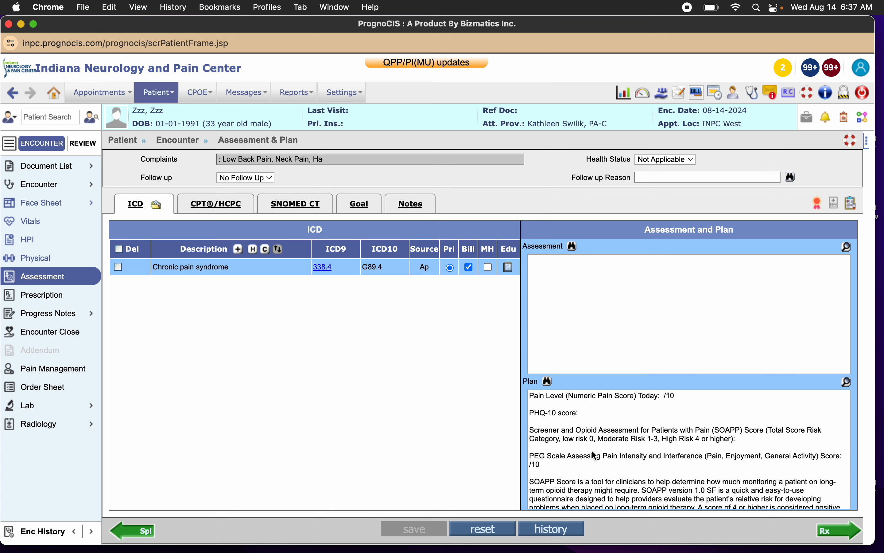
{"action": "left_click", "coordinate": [847, 385]}
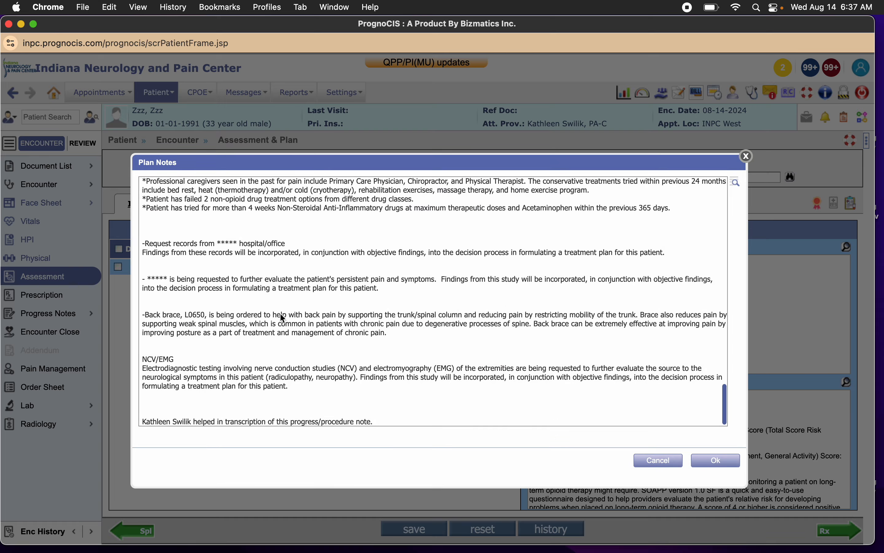
{"action": "scroll", "coordinate": [281, 314], "scroll_direction": "down", "scroll_amount": 10}
{"action": "scroll", "coordinate": [283, 318], "scroll_direction": "down", "scroll_amount": 10}
{"action": "scroll", "coordinate": [186, 302], "scroll_direction": "up", "scroll_amount": 10}
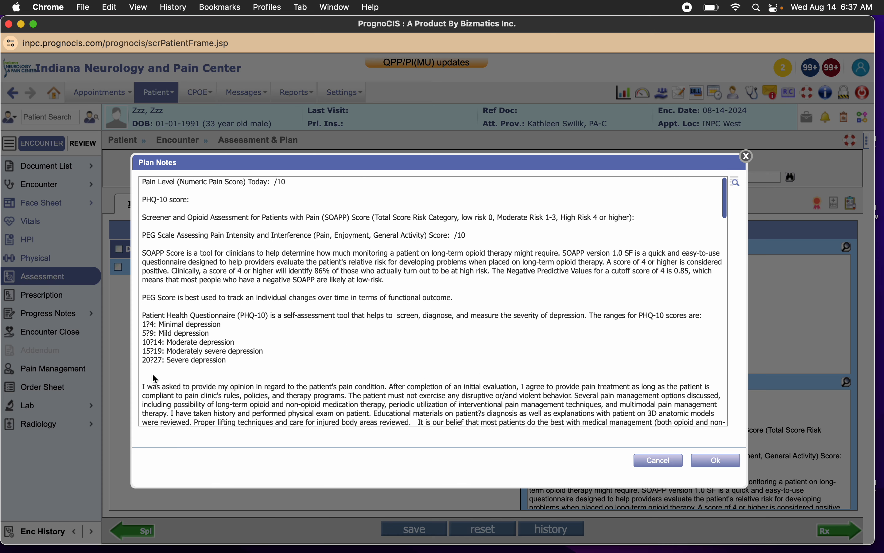
{"action": "left_click", "coordinate": [146, 369]}
{"action": "left_click", "coordinate": [152, 378]}
{"action": "left_click_drag", "start_coordinate": [152, 378], "coordinate": [286, 185]}
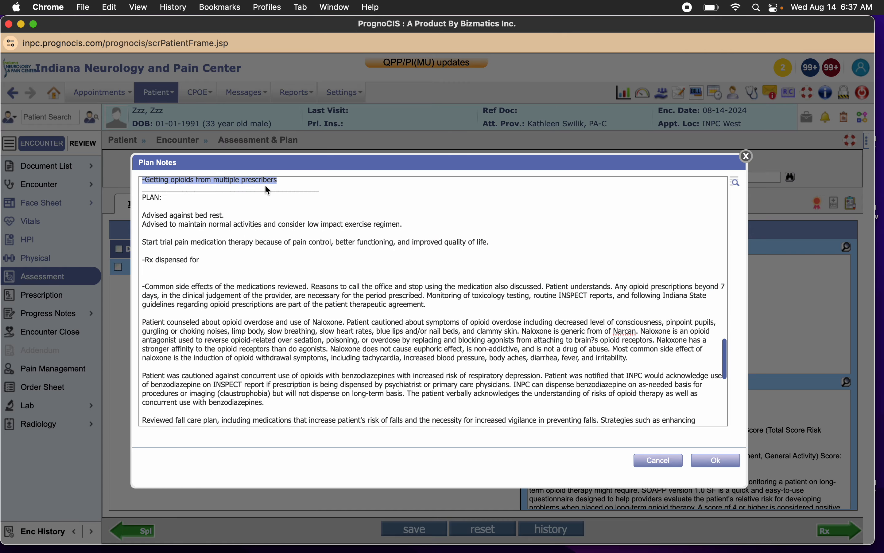
{"action": "scroll", "coordinate": [284, 198], "scroll_direction": "up", "scroll_amount": 5}
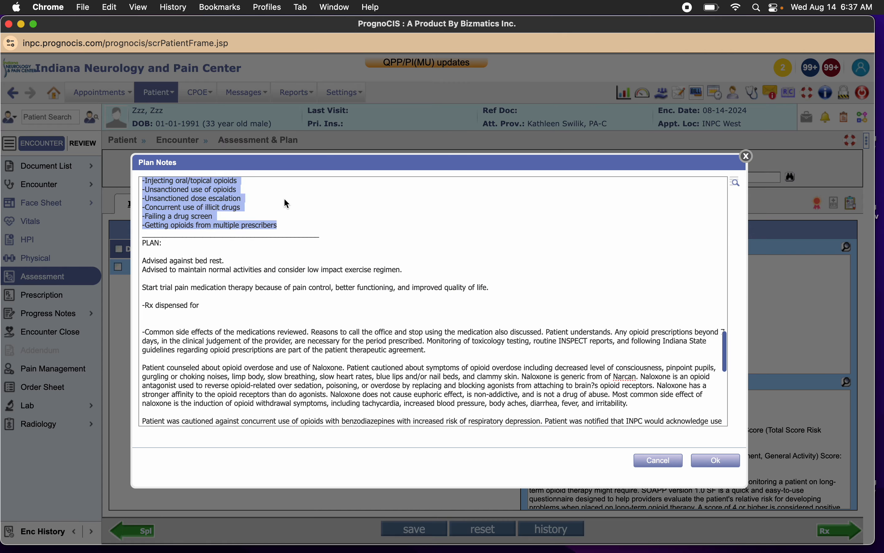
{"action": "key", "text": "BackSpace"}
{"action": "key", "text": "super+z"}
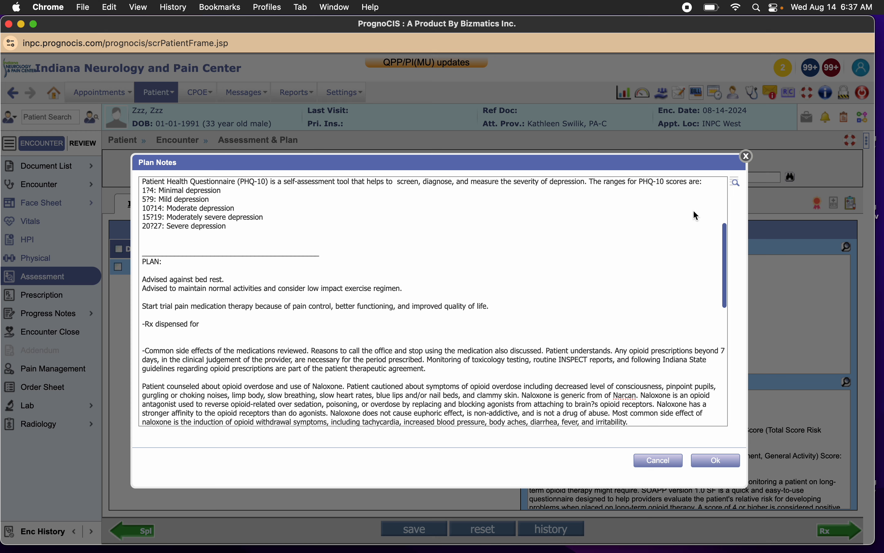
Insert the plan phrase beginning "Pain Level (Numeric Pain Score) Today" listed just above the New Patient phrase, placing it before the PLAN section.
{"action": "left_click", "coordinate": [738, 184]}
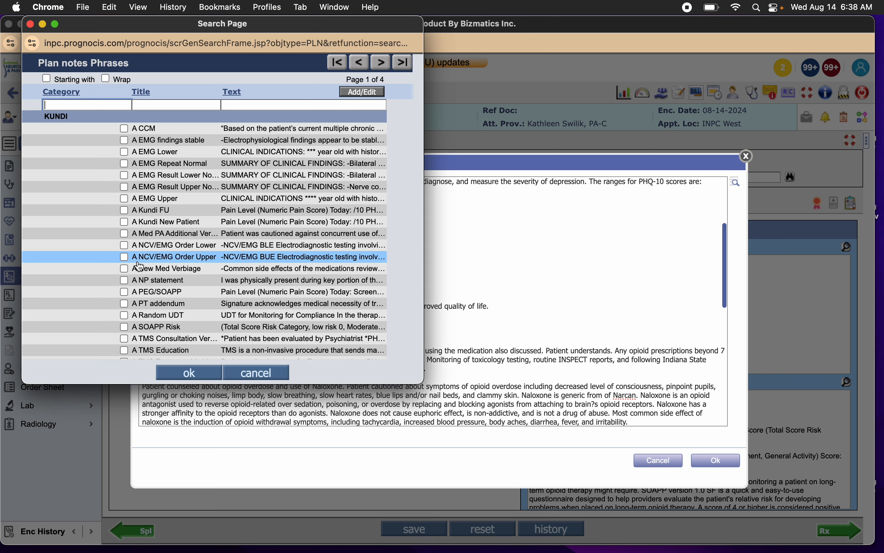
{"action": "left_click", "coordinate": [193, 215]}
{"action": "left_click", "coordinate": [196, 373]}
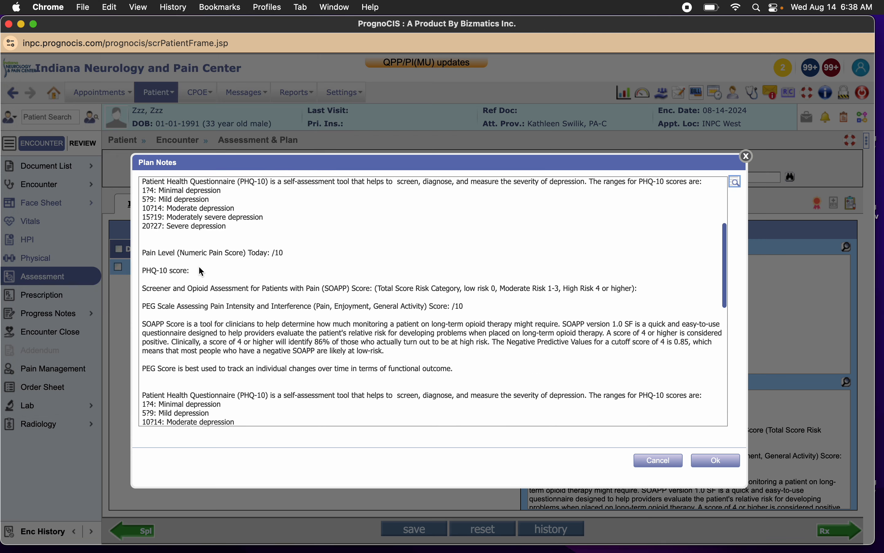
Delete the duplicate score block in the Plan notes, from the second "Pain Level" line through "20?27: Severe depression".
{"action": "scroll", "coordinate": [165, 253], "scroll_direction": "down", "scroll_amount": 4}
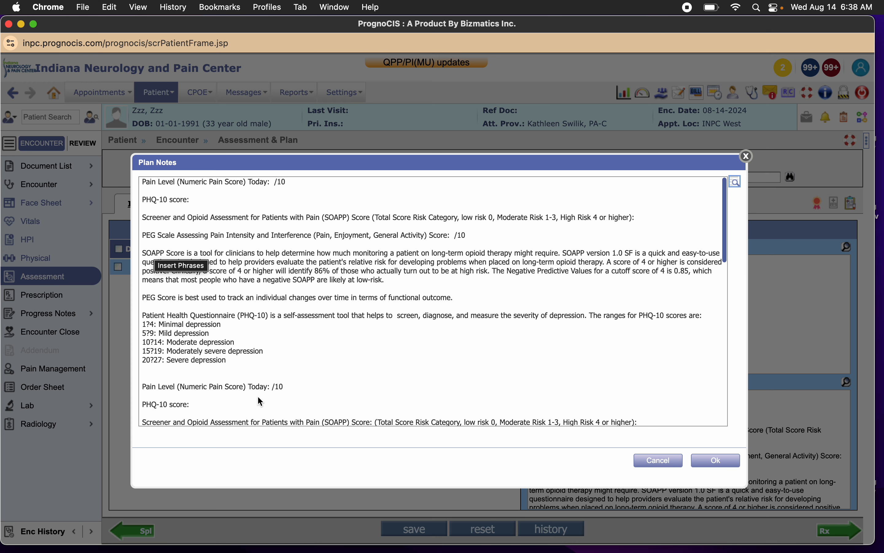
{"action": "left_click", "coordinate": [181, 371]}
{"action": "scroll", "coordinate": [181, 371], "scroll_direction": "down", "scroll_amount": 4}
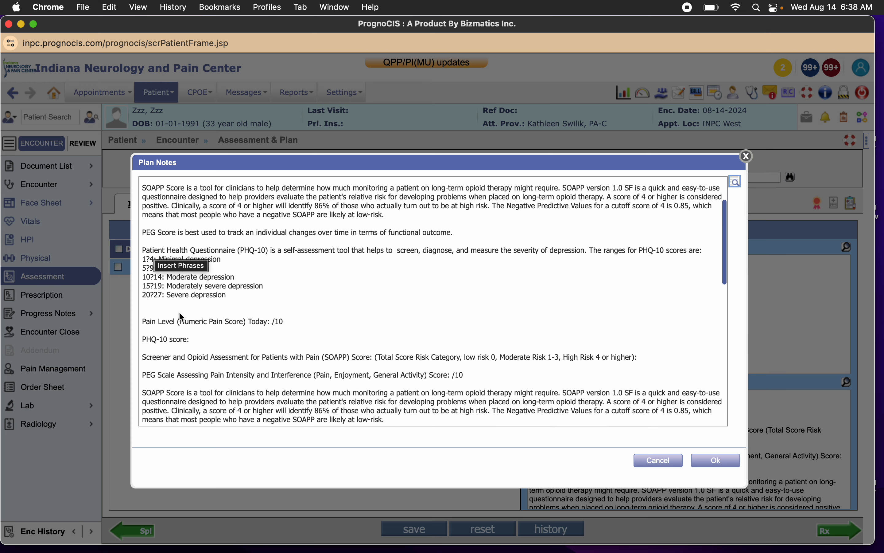
{"action": "left_click_drag", "start_coordinate": [178, 308], "coordinate": [250, 328]}
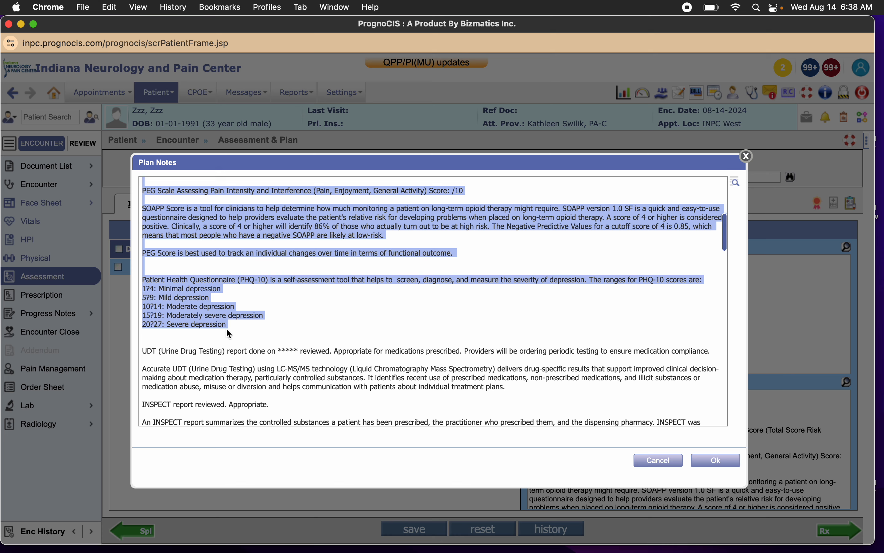
{"action": "key", "text": "BackSpace"}
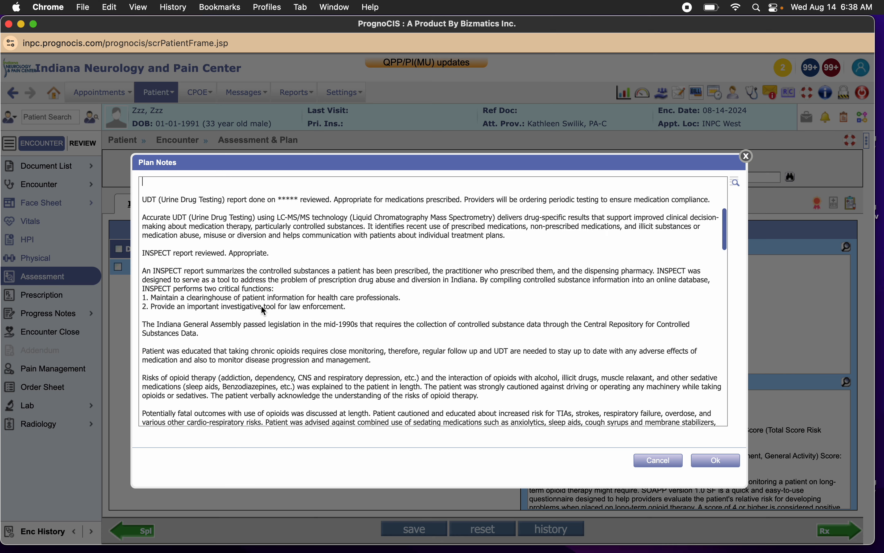
Replace the first of the two PLAN sections, through its transcription line, with the heading "TESTS:".
{"action": "scroll", "coordinate": [261, 306], "scroll_direction": "down", "scroll_amount": 6}
{"action": "scroll", "coordinate": [261, 307], "scroll_direction": "down", "scroll_amount": 5}
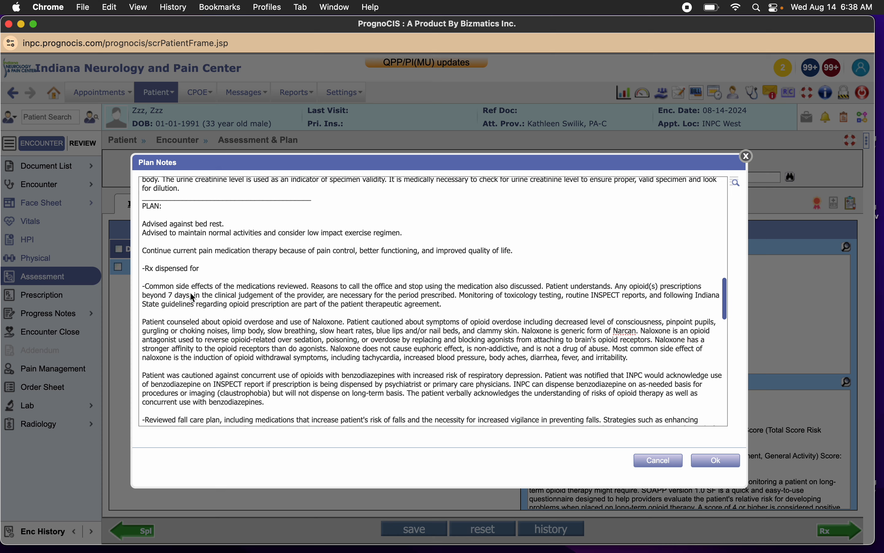
{"action": "scroll", "coordinate": [190, 293], "scroll_direction": "down", "scroll_amount": 5}
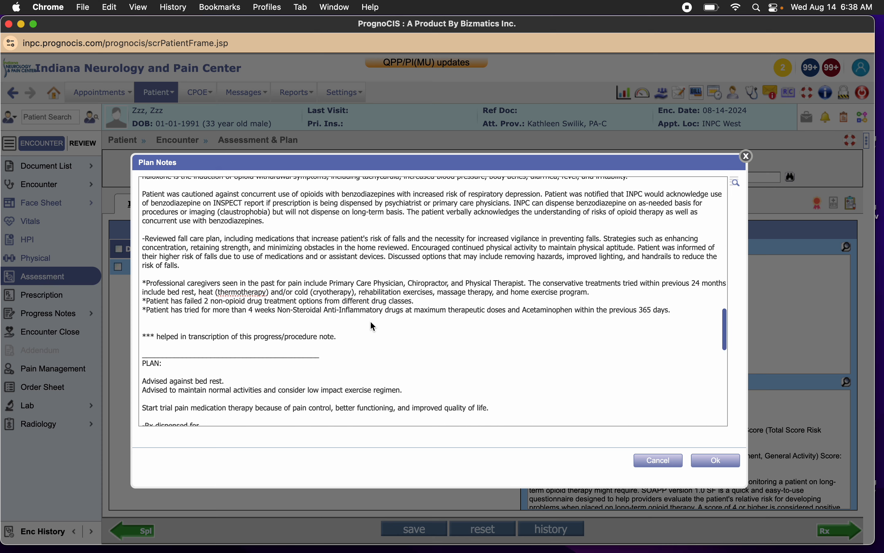
{"action": "left_click_drag", "start_coordinate": [336, 342], "coordinate": [140, 355]}
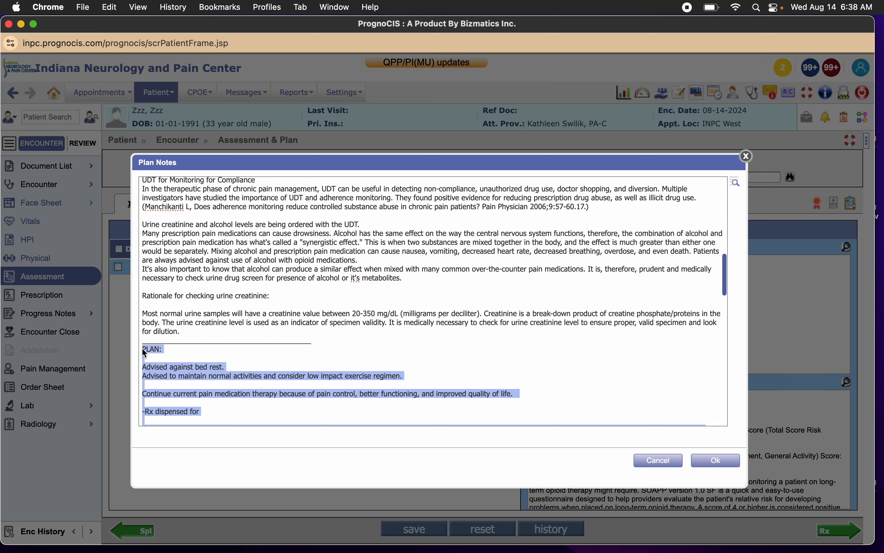
{"action": "key", "text": "super+v"}
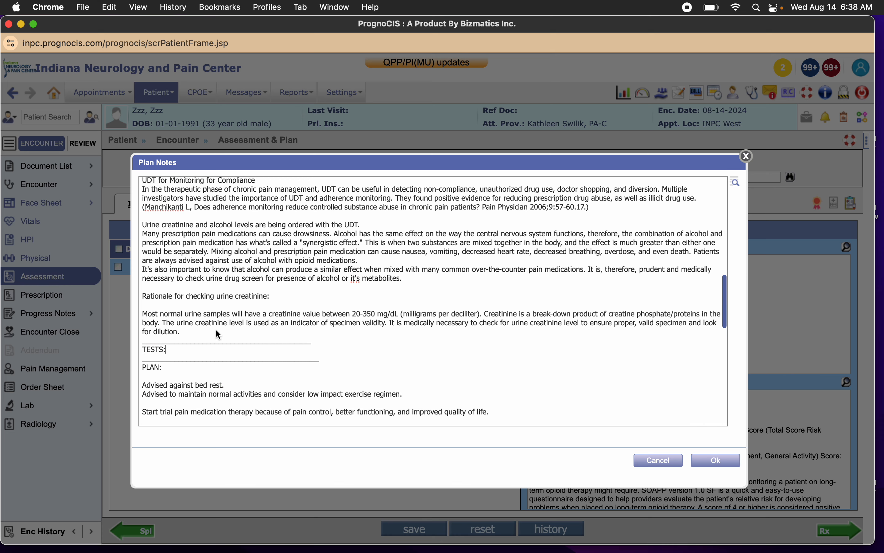
Accept the edited Plan notes and save the assessment.
{"action": "scroll", "coordinate": [215, 329], "scroll_direction": "down", "scroll_amount": 10}
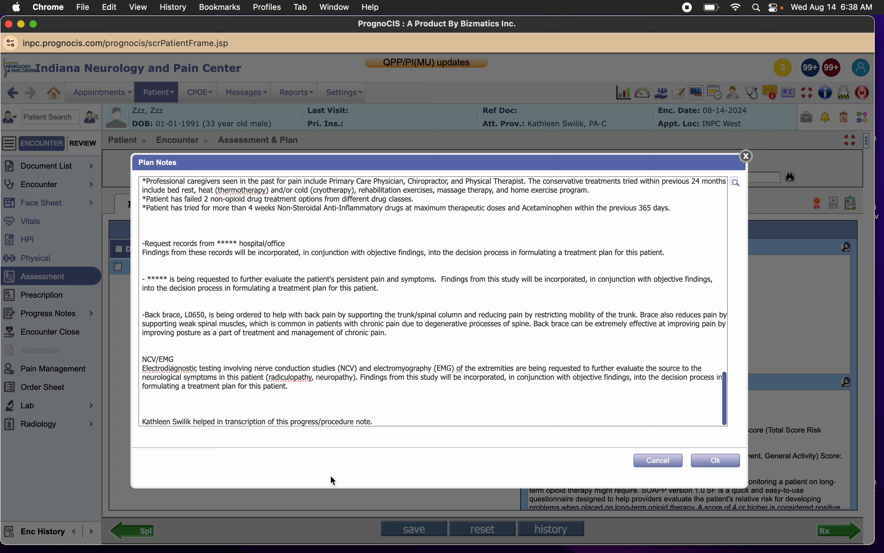
{"action": "left_click", "coordinate": [727, 462]}
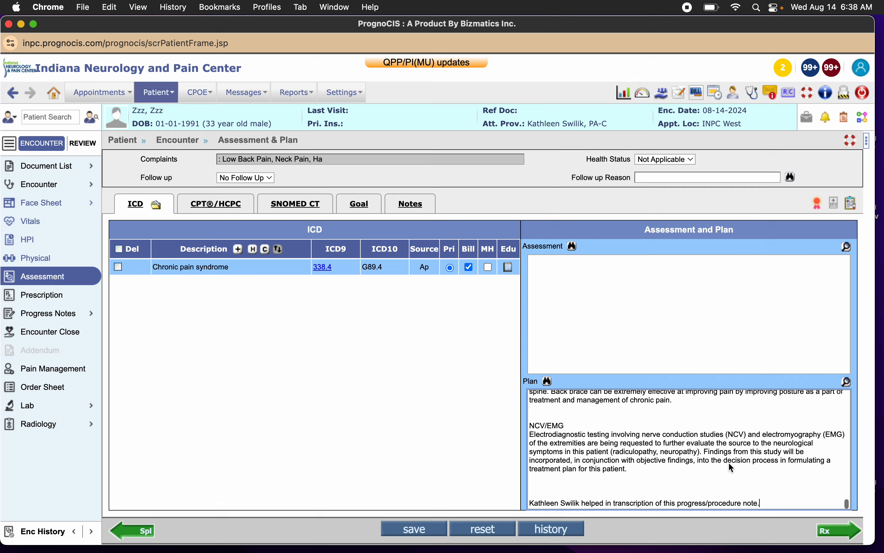
{"action": "left_click", "coordinate": [413, 527]}
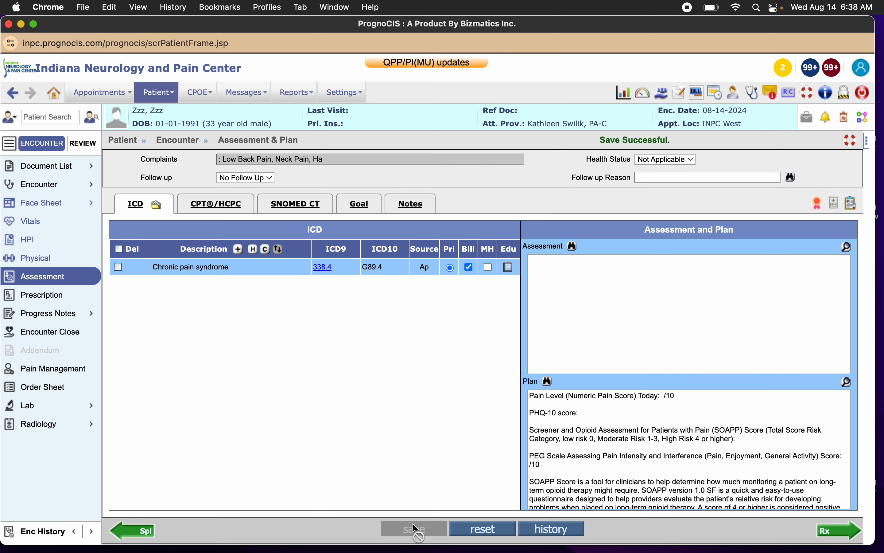
Open the patient's registration record and view the appointment history.
{"action": "left_click", "coordinate": [163, 92]}
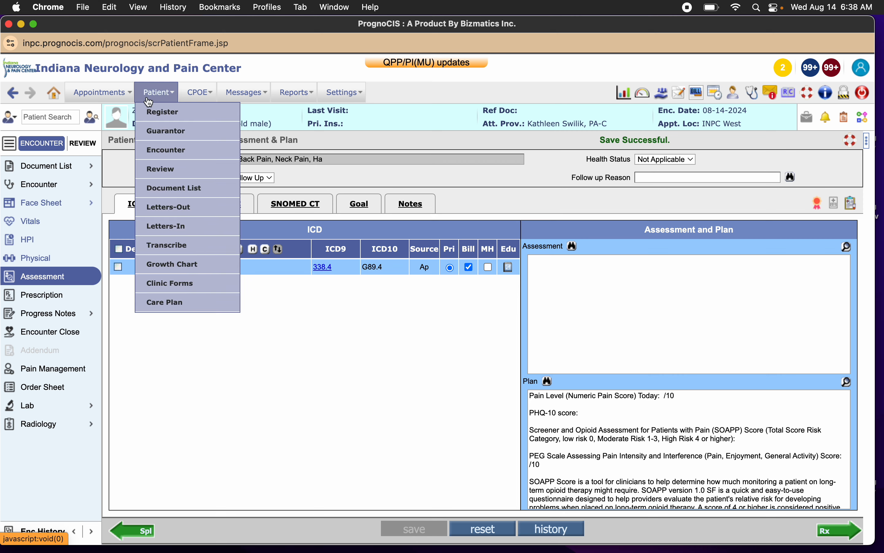
{"action": "left_click", "coordinate": [161, 117]}
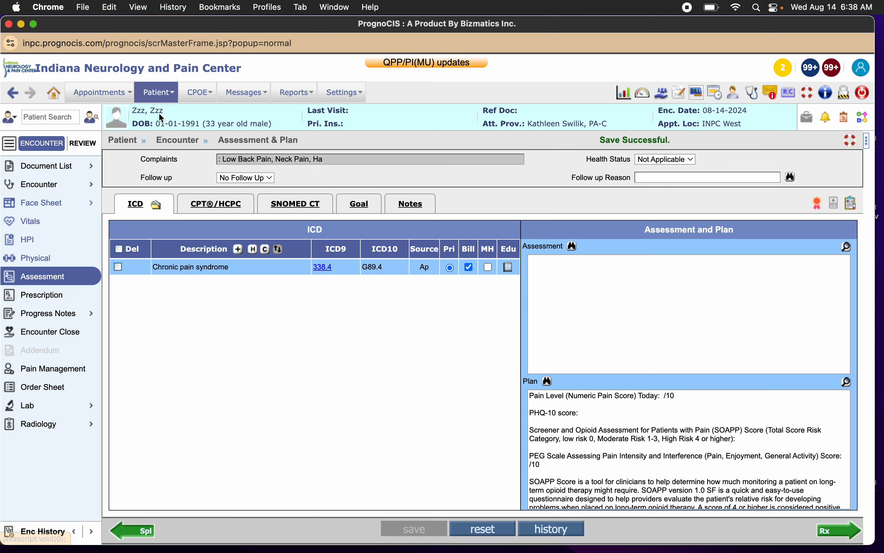
{"action": "left_click", "coordinate": [809, 227]}
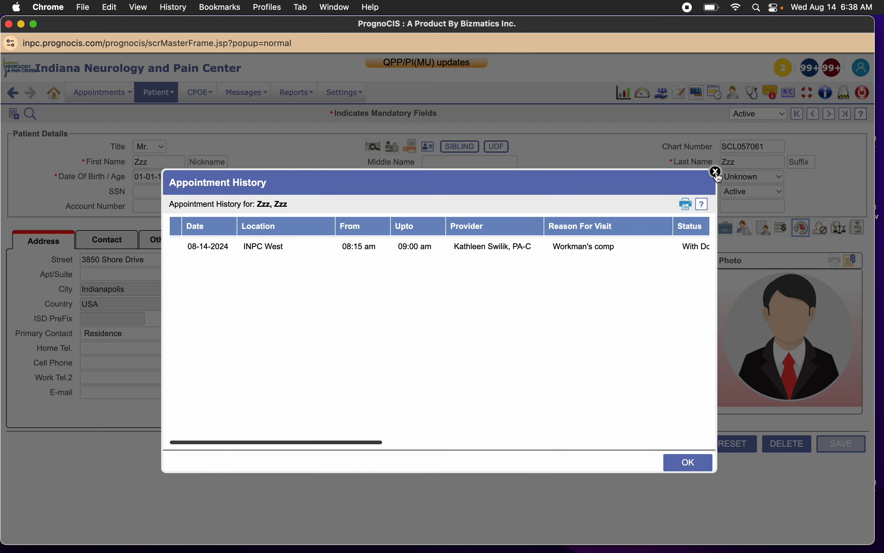
{"action": "left_click", "coordinate": [717, 172]}
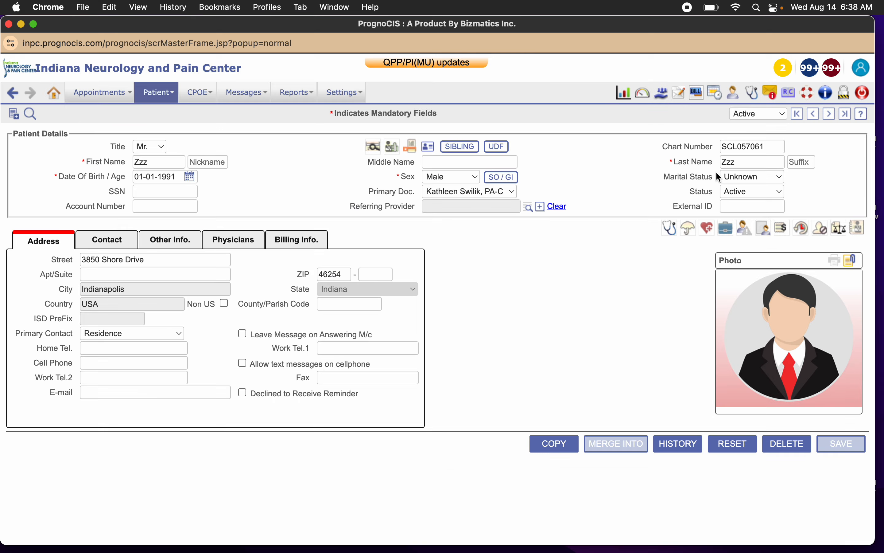
Preview the printout of the patient's appointment history, cancel printing and close the history.
{"action": "left_click", "coordinate": [801, 228]}
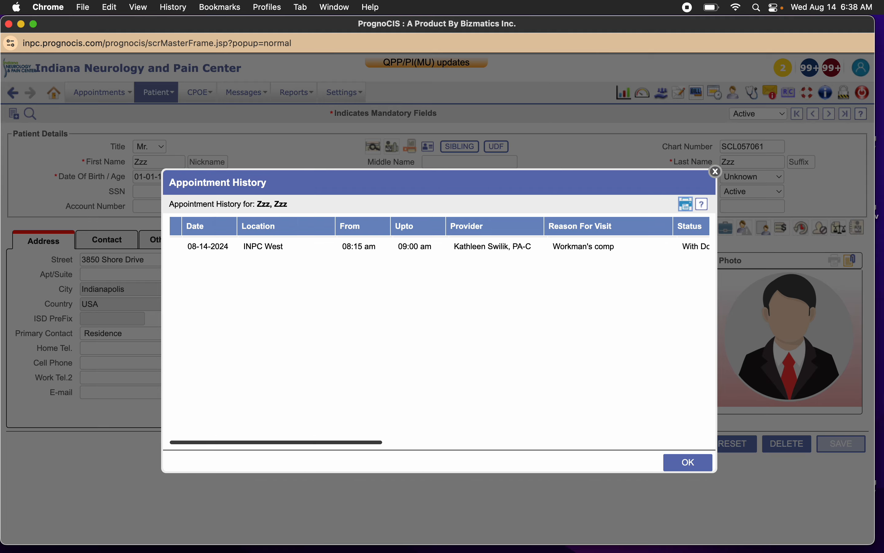
{"action": "left_click", "coordinate": [686, 205]}
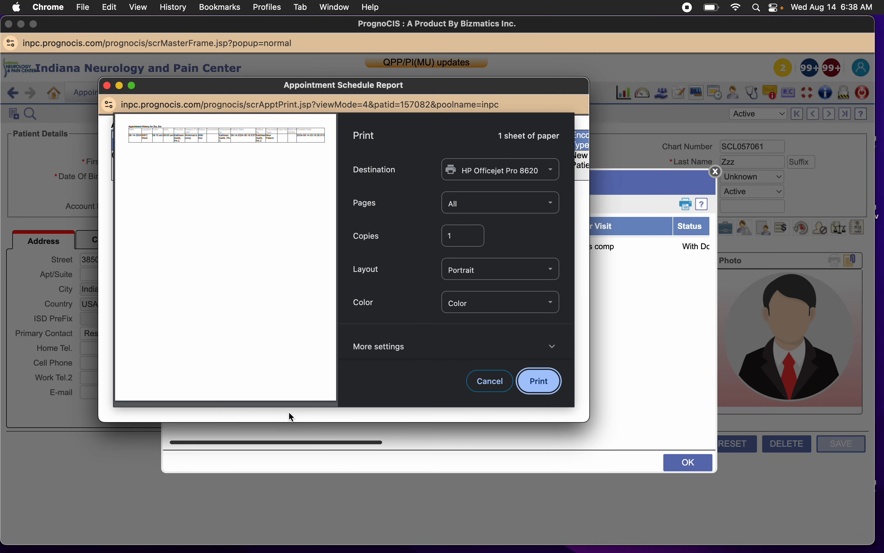
{"action": "left_click", "coordinate": [504, 390]}
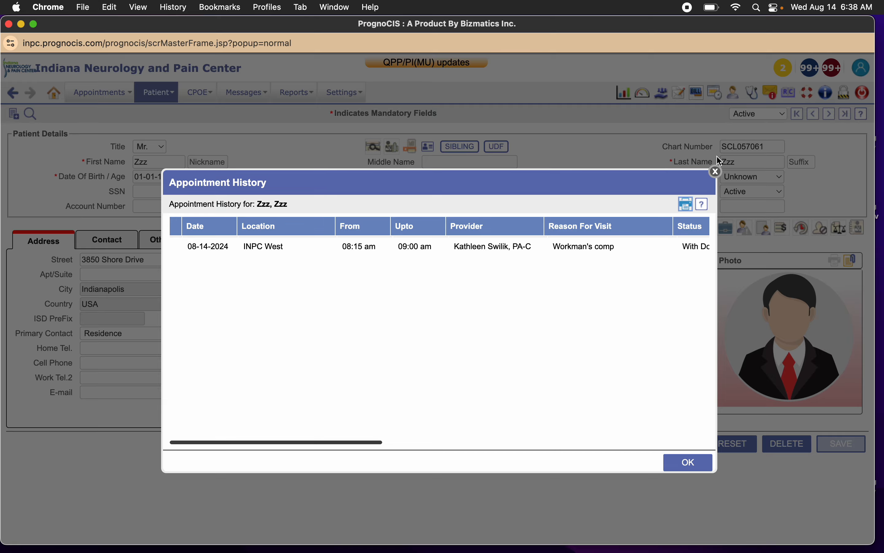
{"action": "left_click", "coordinate": [716, 172]}
Review the patient's insurance form, including the card image areas, and close it without changes.
{"action": "left_click", "coordinate": [690, 236]}
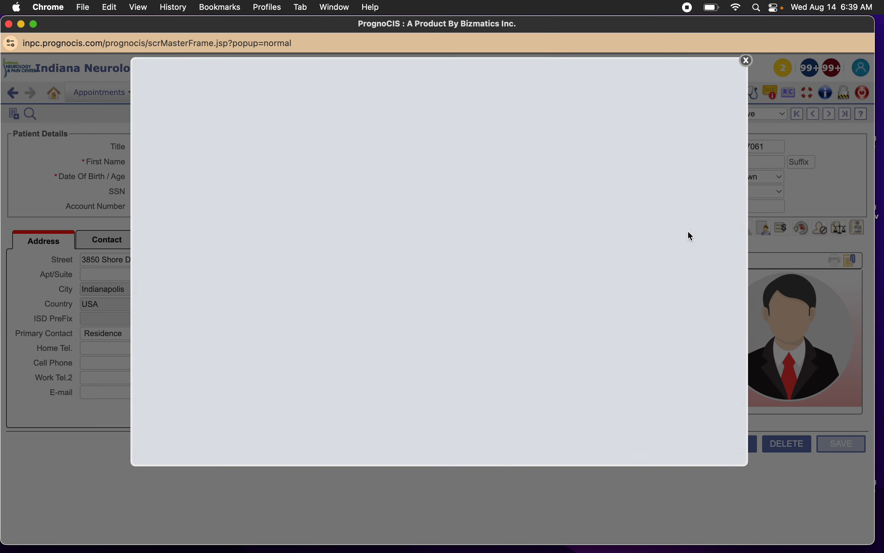
{"action": "left_click", "coordinate": [747, 61]}
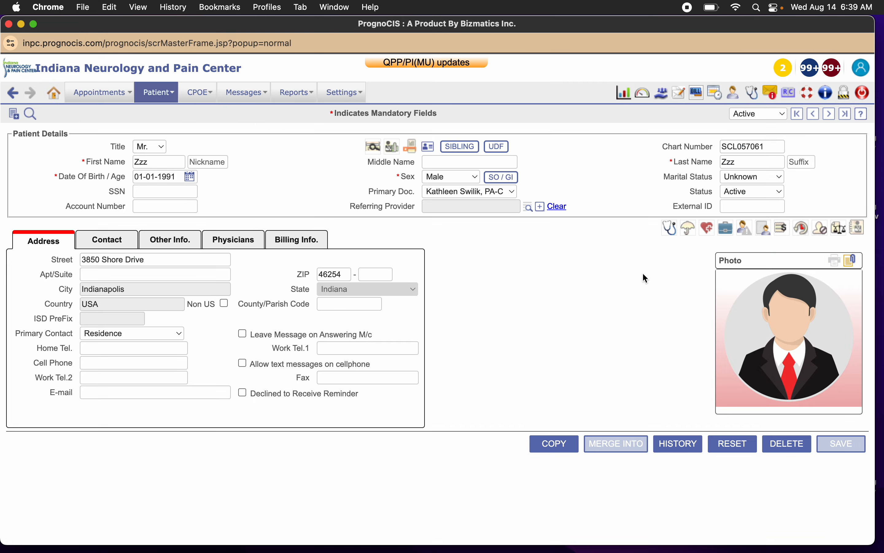
{"action": "left_click", "coordinate": [691, 232]}
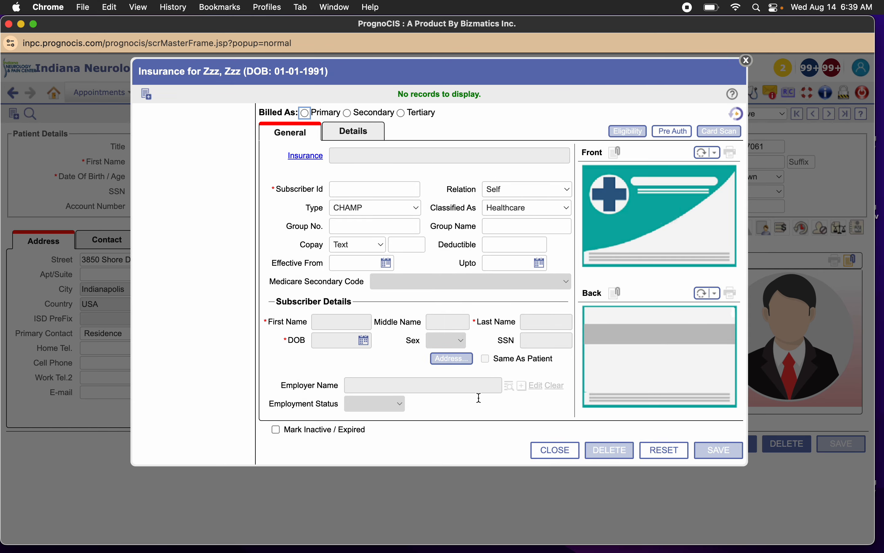
{"action": "left_click", "coordinate": [747, 61]}
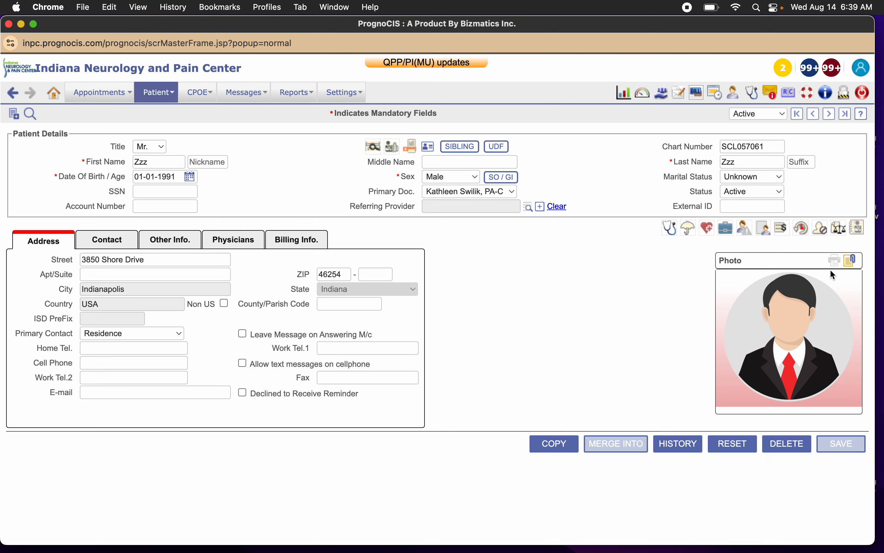
{"action": "left_click", "coordinate": [689, 227]}
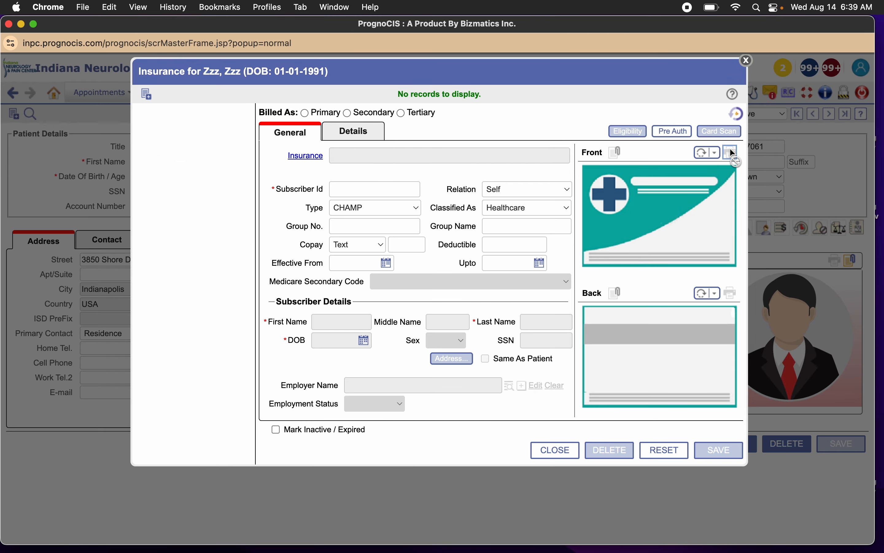
{"action": "left_click", "coordinate": [748, 60]}
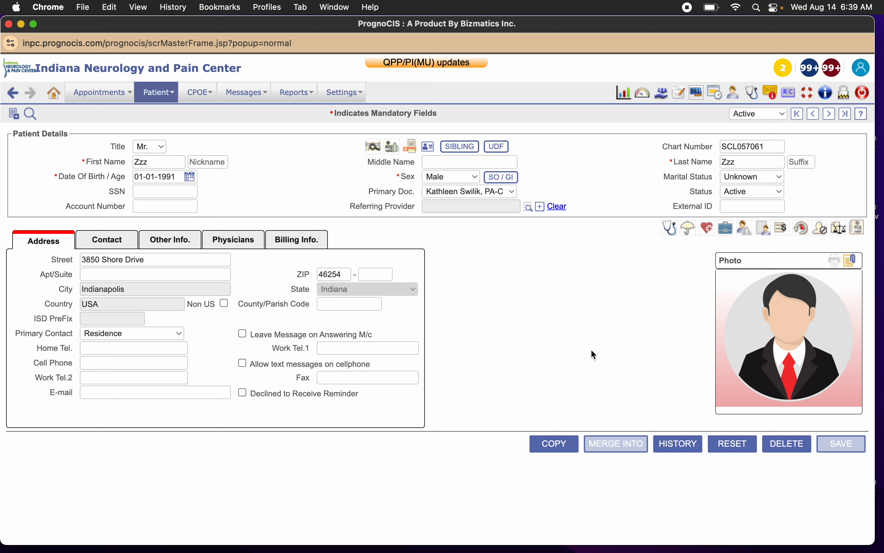
Open the patient's preferred pharmacy settings from the registration record.
{"action": "left_click", "coordinate": [392, 146]}
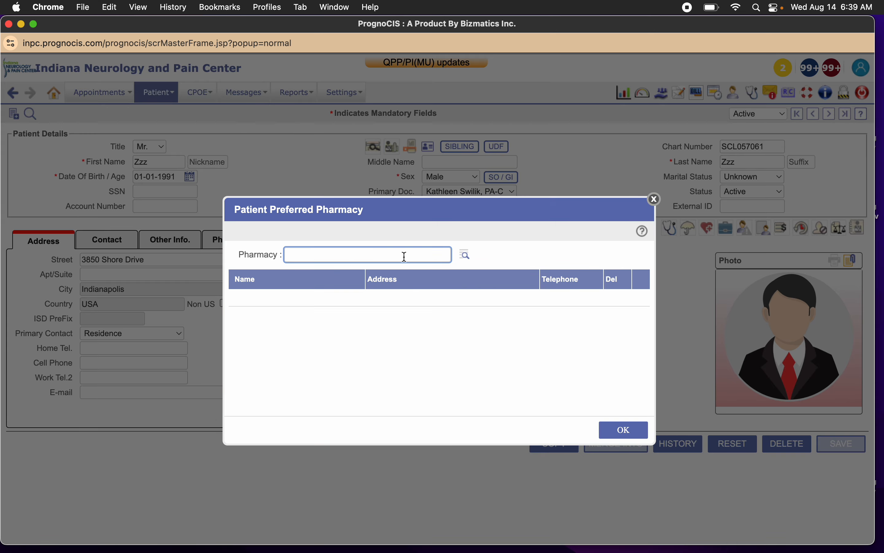
{"action": "type", "text": "cvs brown"}
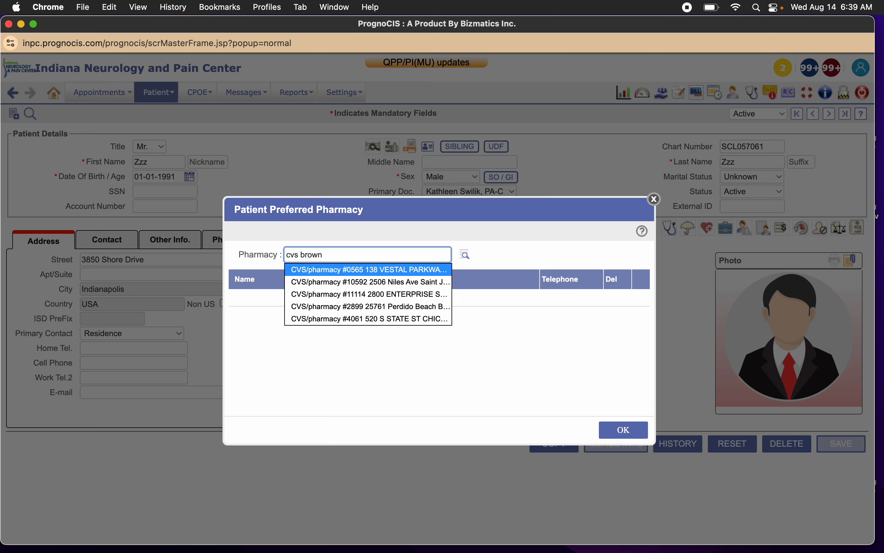
{"action": "type", "text": "burg"}
{"action": "key", "text": "alt+shift+Left"}
{"action": "key", "text": "alt+shift+Left"}
{"action": "key", "text": "BackSpace"}
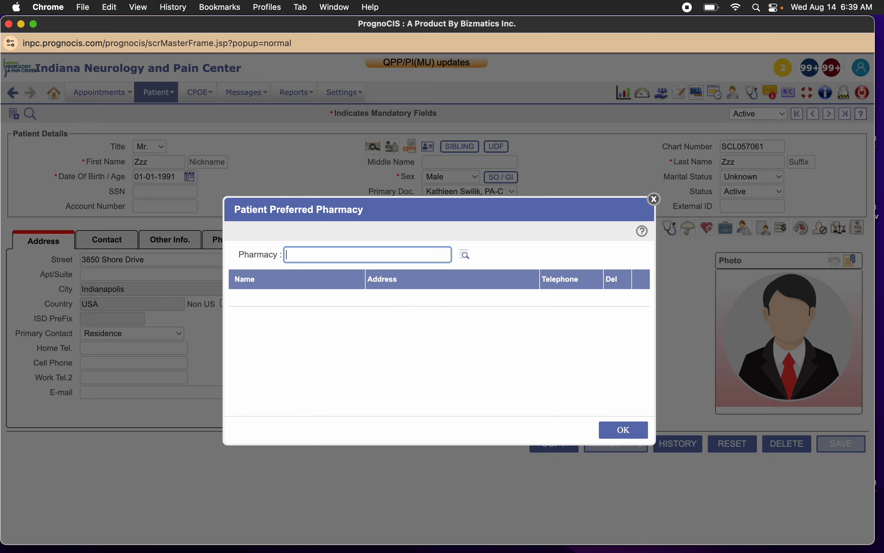
Search the pharmacy directory for name "cvs", city "browns" and state "in", and save CVS/pharmacy #6555 in Brownsburg as the preferred pharmacy.
{"action": "left_click", "coordinate": [466, 257]}
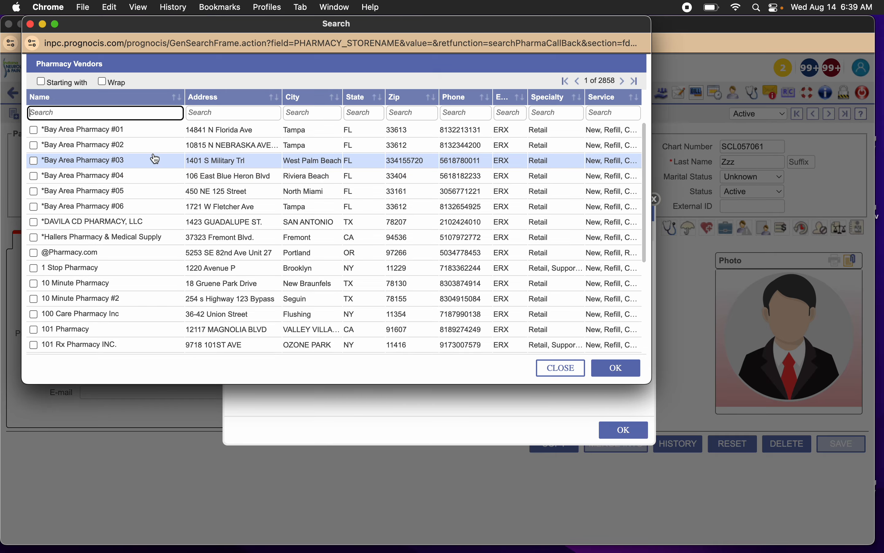
{"action": "type", "text": "cvs"}
{"action": "key", "text": "Tab"}
{"action": "key", "text": "Tab"}
{"action": "type", "text": "brown"}
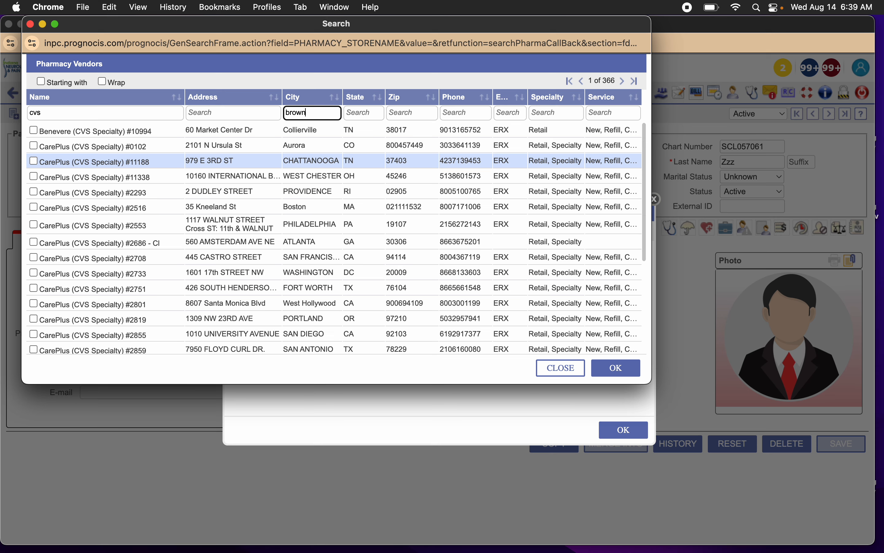
{"action": "type", "text": "s"}
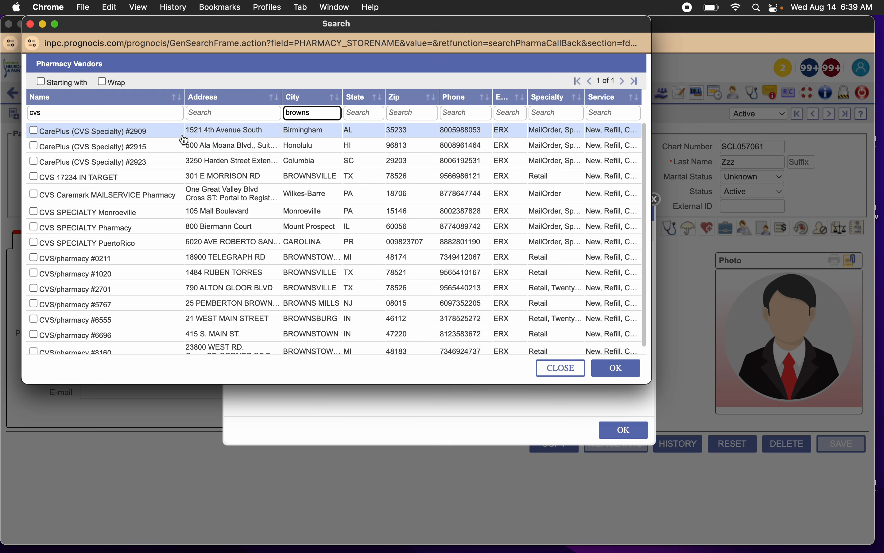
{"action": "left_click", "coordinate": [347, 113]}
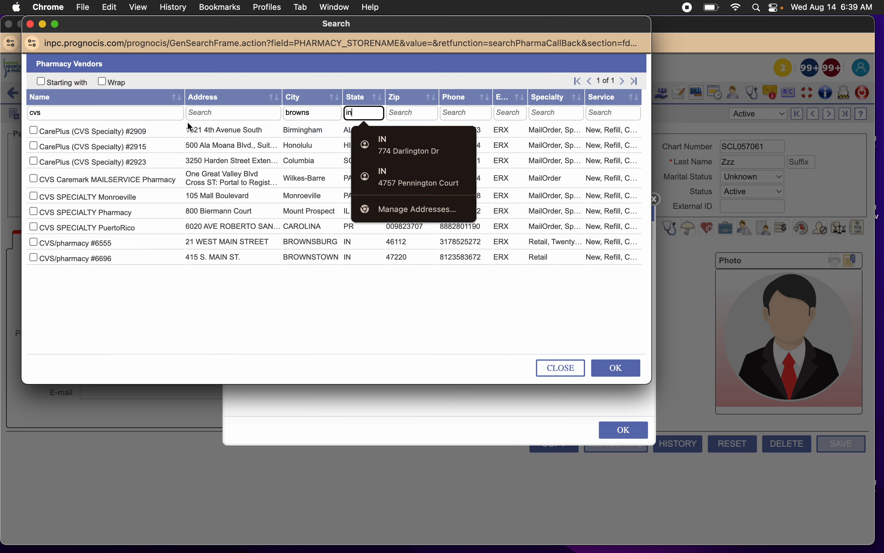
{"action": "left_click", "coordinate": [234, 245]}
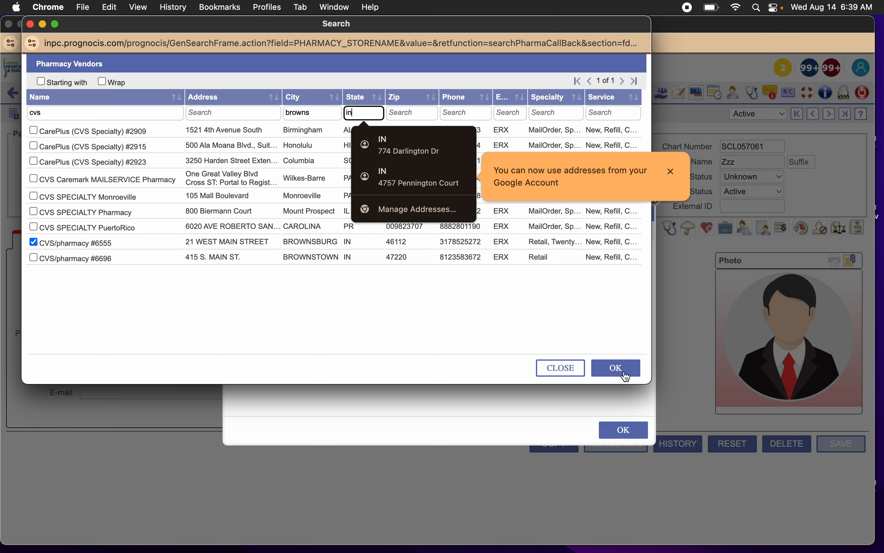
{"action": "left_click", "coordinate": [617, 368]}
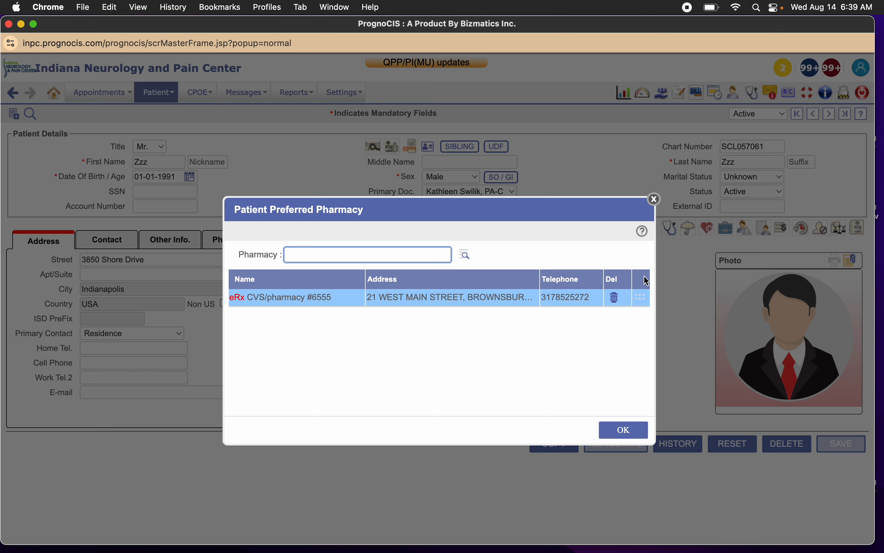
{"action": "left_click", "coordinate": [627, 430]}
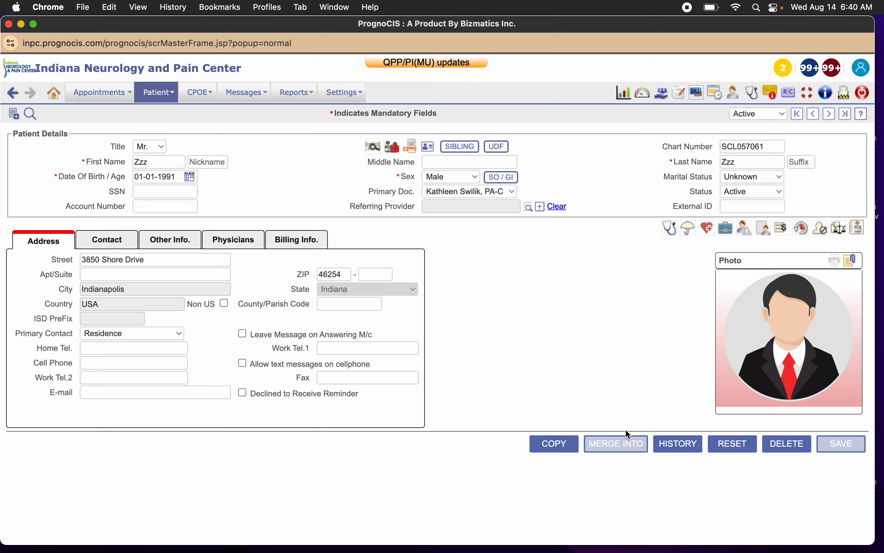
Search for "kroger", add Kroger - SP-CA in Garden Grove as a preferred pharmacy and remove it again.
{"action": "left_click", "coordinate": [392, 147]}
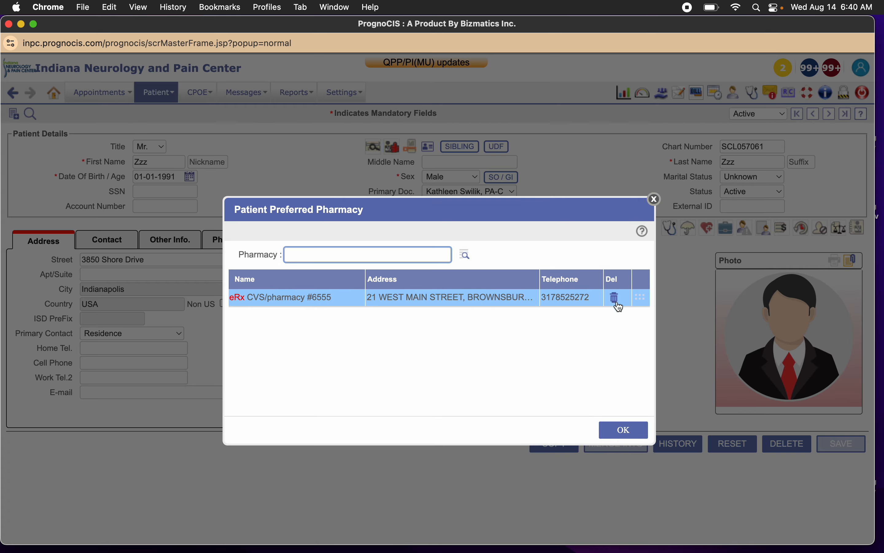
{"action": "left_click", "coordinate": [469, 257]}
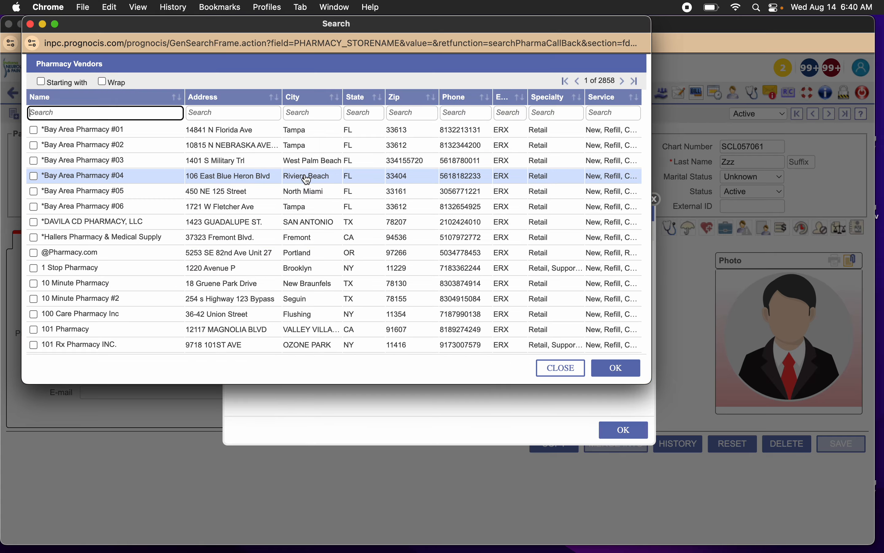
{"action": "type", "text": "kroger"}
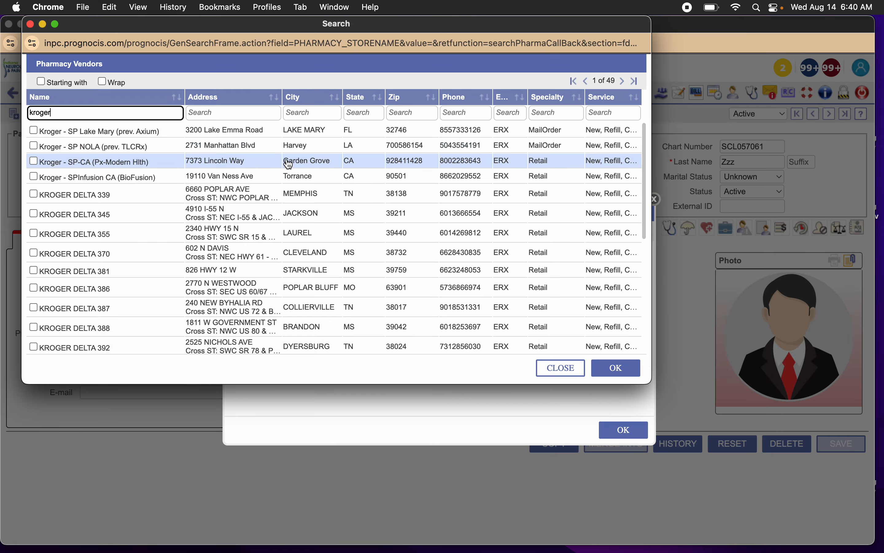
{"action": "left_click", "coordinate": [287, 162]}
{"action": "left_click", "coordinate": [615, 376]}
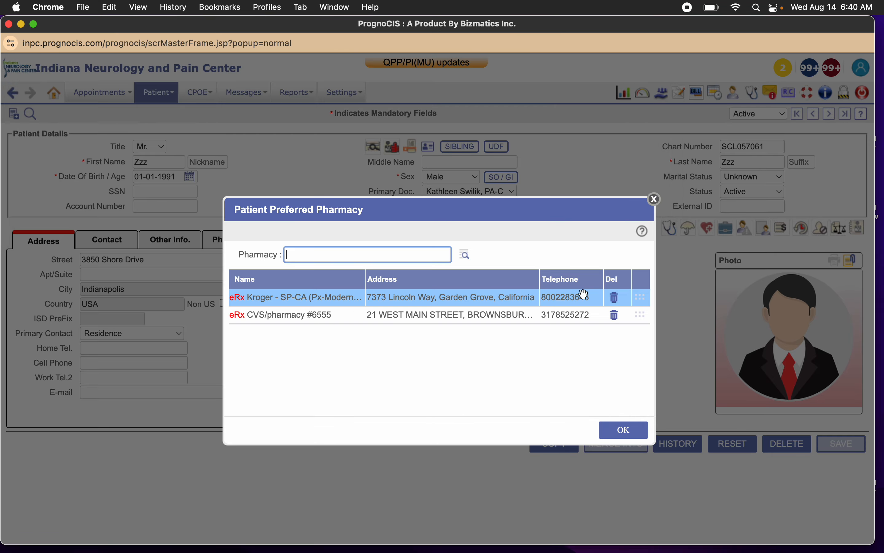
{"action": "left_click", "coordinate": [617, 300]}
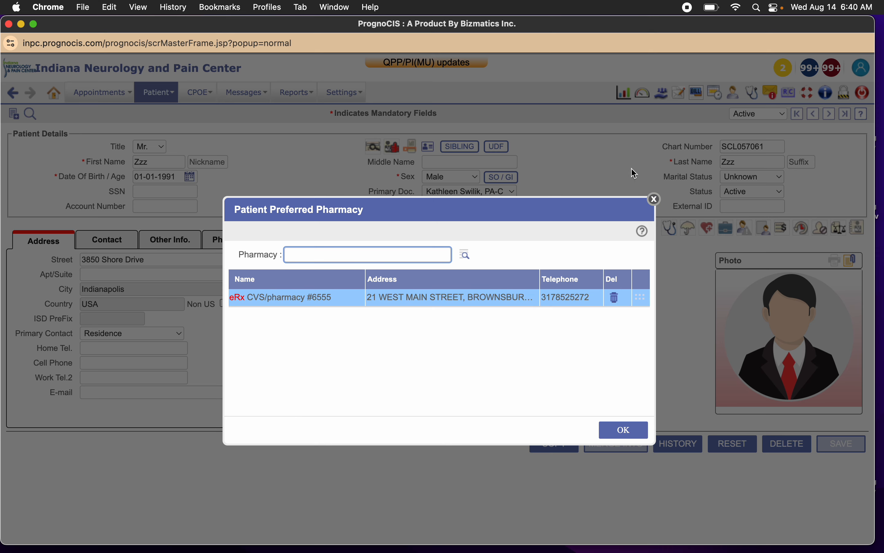
{"action": "left_click", "coordinate": [655, 200]}
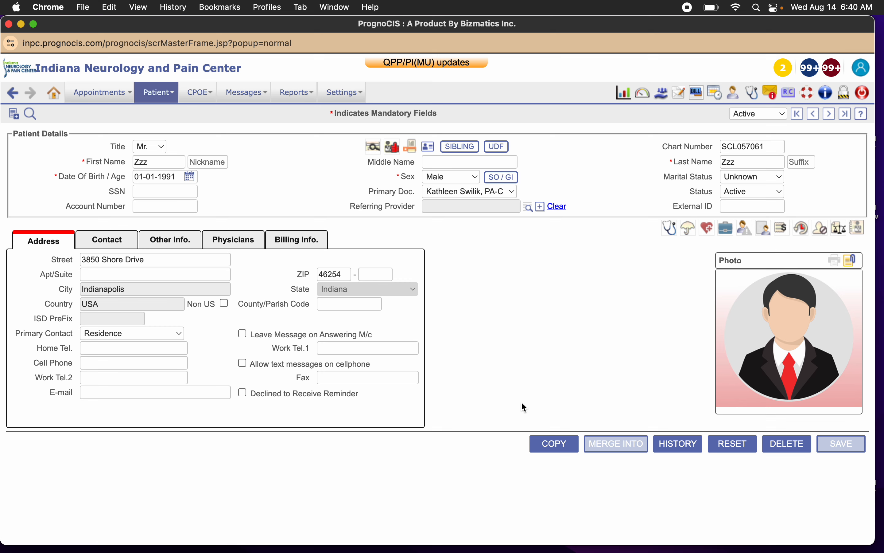
Check the patient's user login details, close them and enter the patient's e-mail address in the registration record.
{"action": "left_click", "coordinate": [860, 230]}
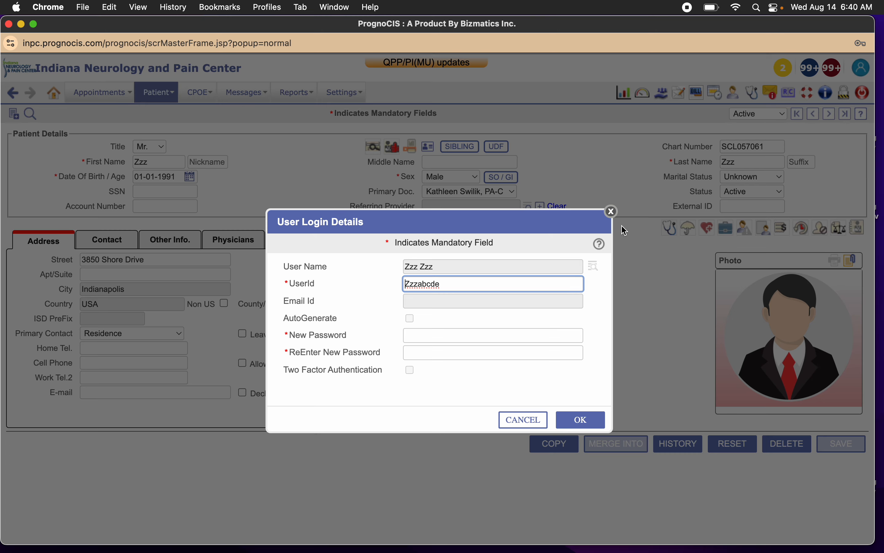
{"action": "left_click", "coordinate": [612, 212]}
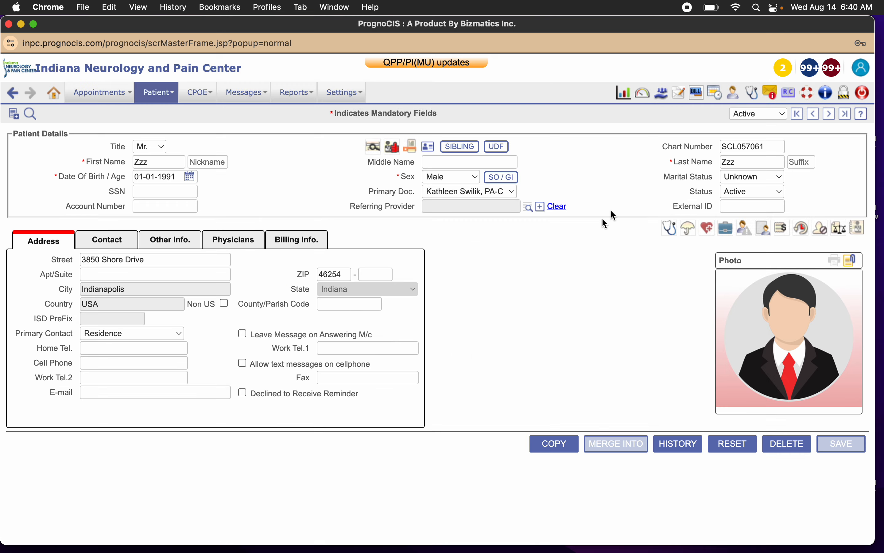
{"action": "left_click", "coordinate": [213, 394]}
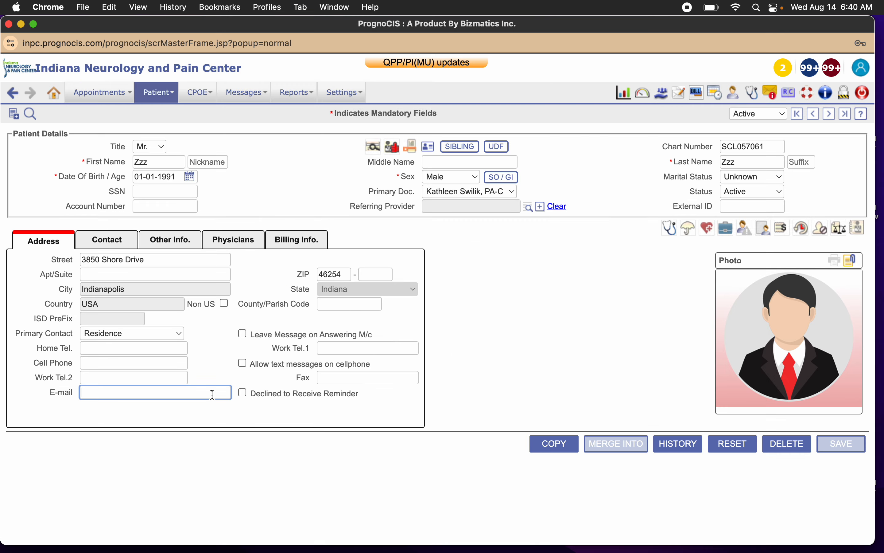
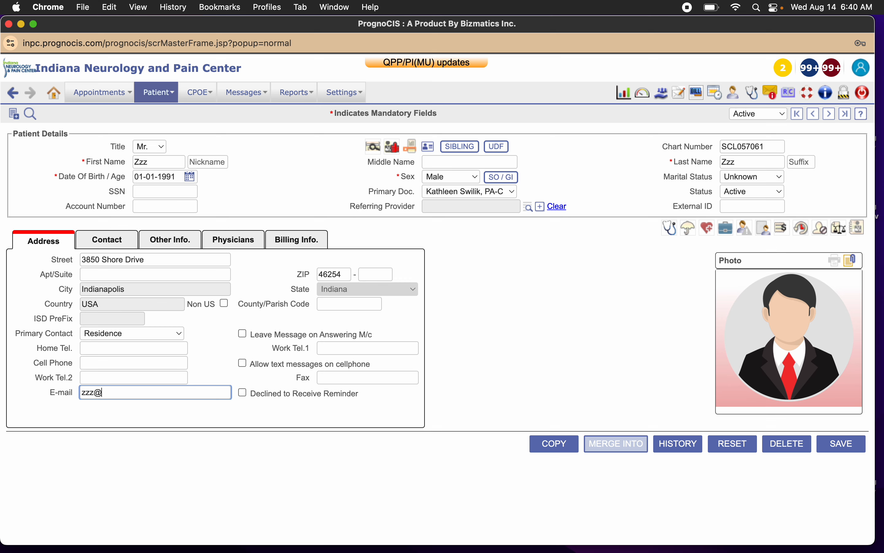
Open the patient's user login details and replace the UserId with a new one.
{"action": "left_click", "coordinate": [857, 228]}
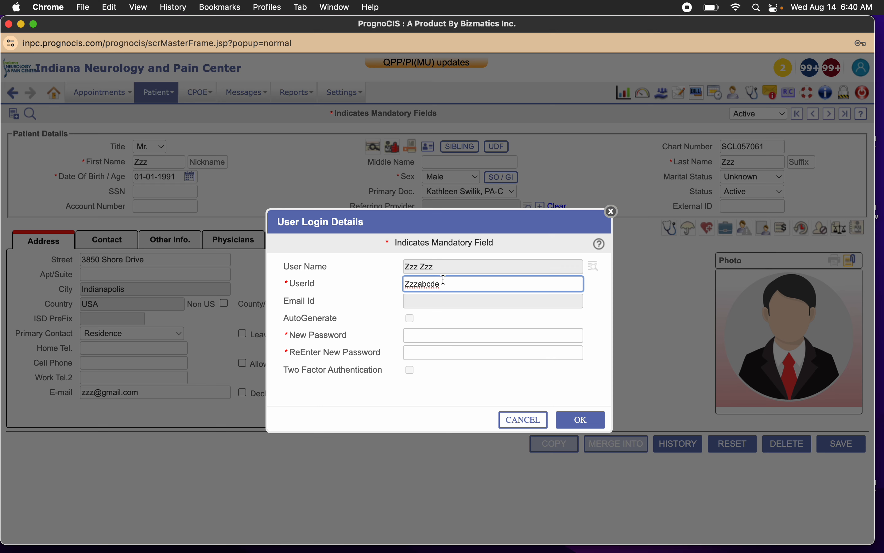
{"action": "double_click", "coordinate": [456, 283]}
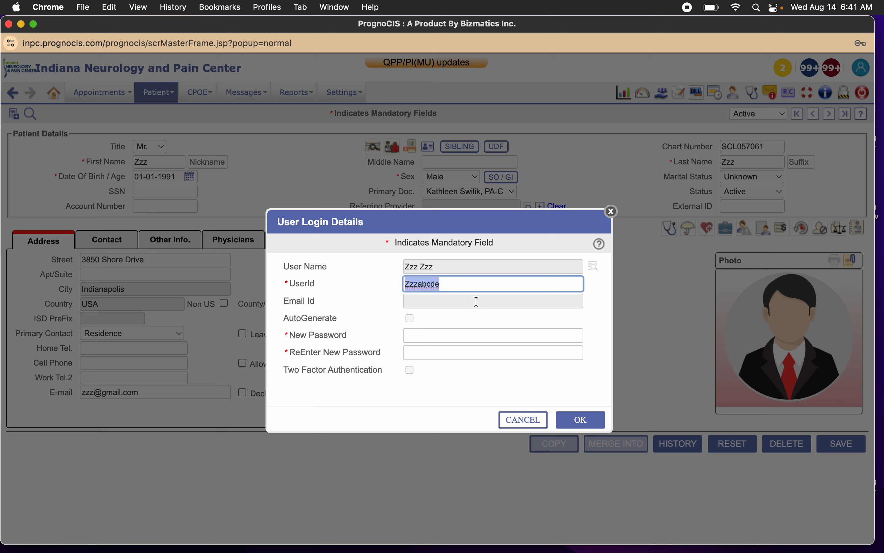
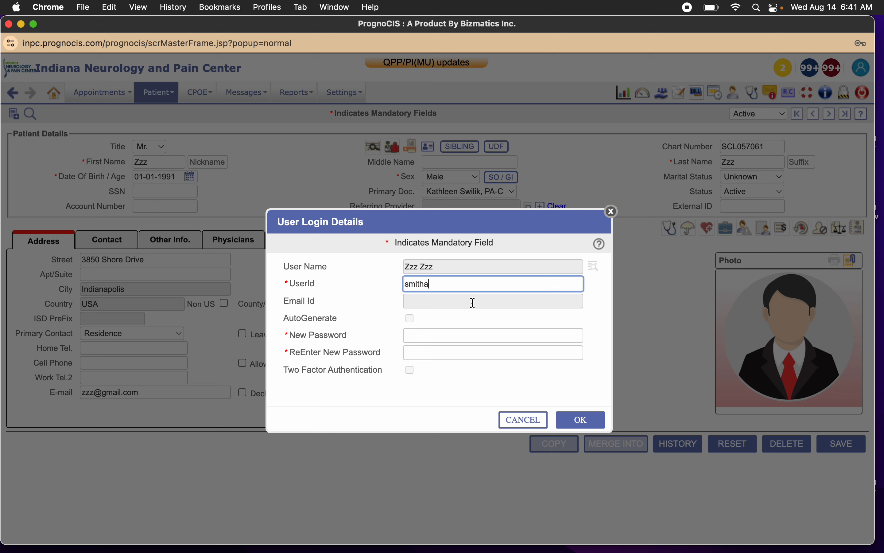
Try to save the login with a new password entered in both password fields, and close the login details.
{"action": "left_click", "coordinate": [459, 336]}
{"action": "type", "text": "•••••"}
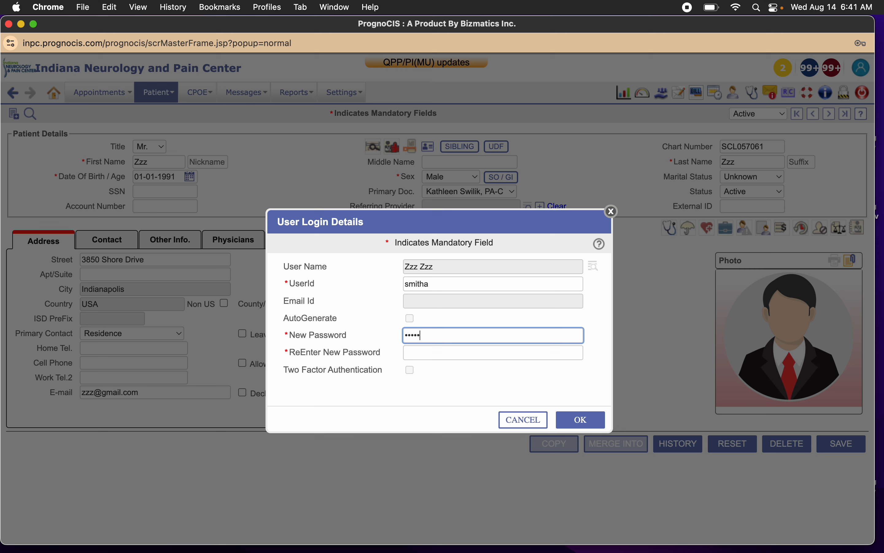
{"action": "type", "text": "••"}
{"action": "left_click", "coordinate": [447, 353]}
{"action": "type", "text": "•••••••"}
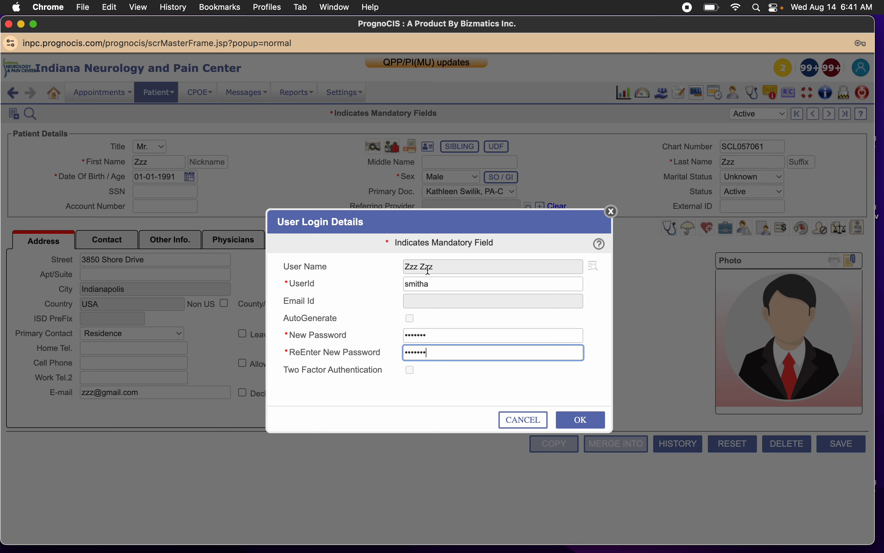
{"action": "left_click", "coordinate": [581, 420]}
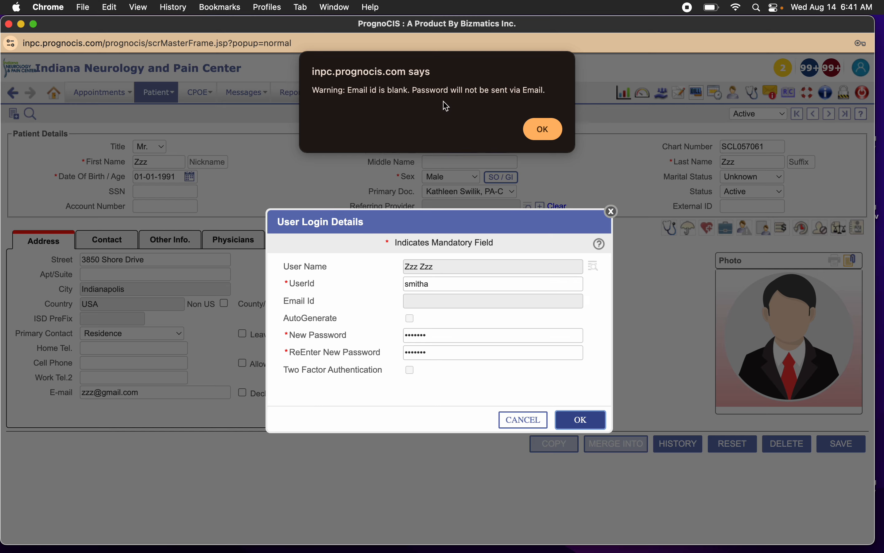
{"action": "left_click", "coordinate": [540, 130]}
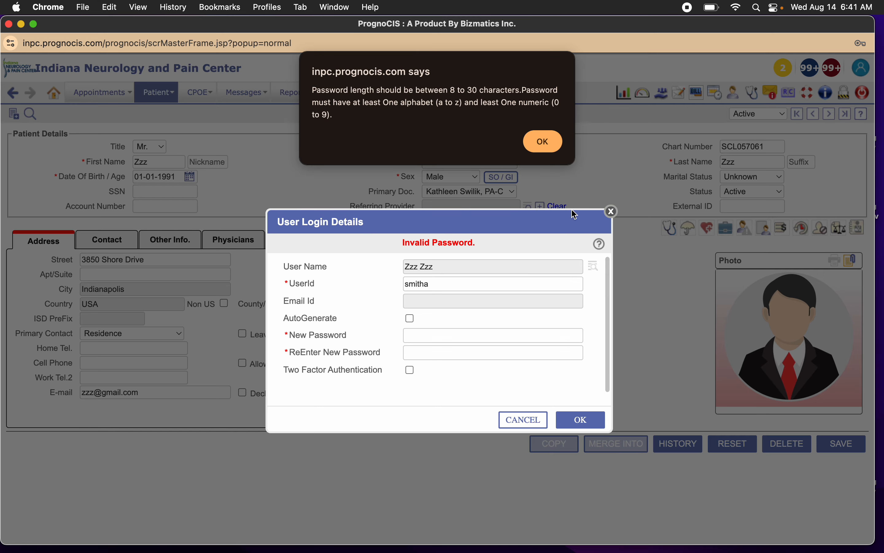
{"action": "left_click", "coordinate": [544, 142]}
{"action": "left_click", "coordinate": [612, 211]}
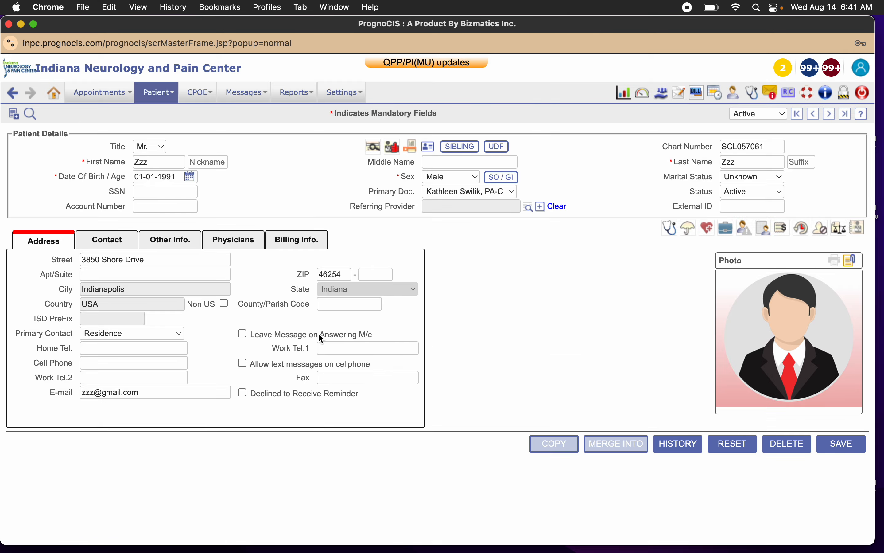
Check the Email Id field in the patient's user login details again and close the dialog.
{"action": "left_click", "coordinate": [207, 393]}
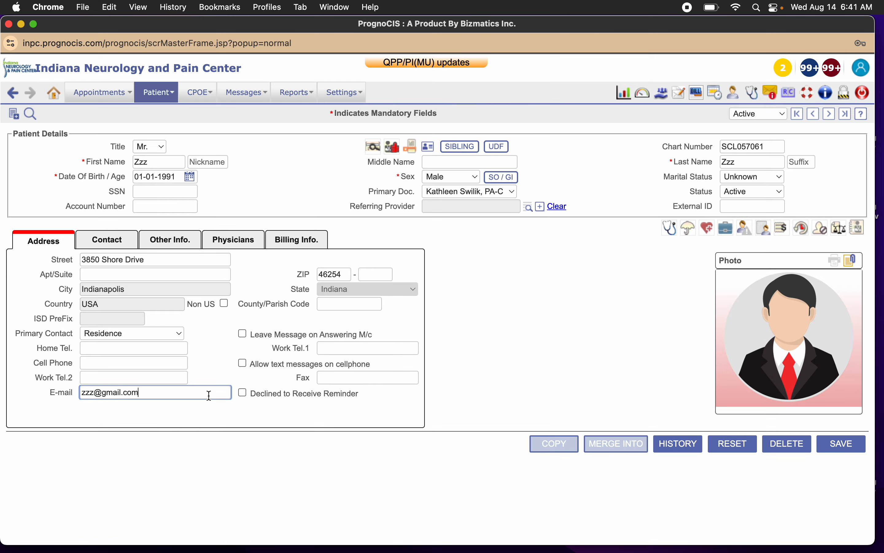
{"action": "left_click", "coordinate": [854, 229]}
{"action": "left_click", "coordinate": [451, 301]}
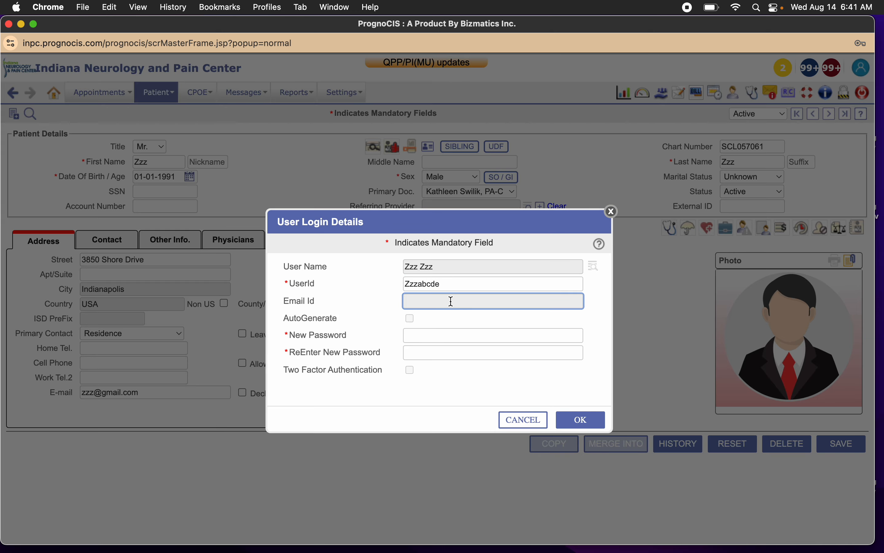
{"action": "left_click", "coordinate": [604, 217]}
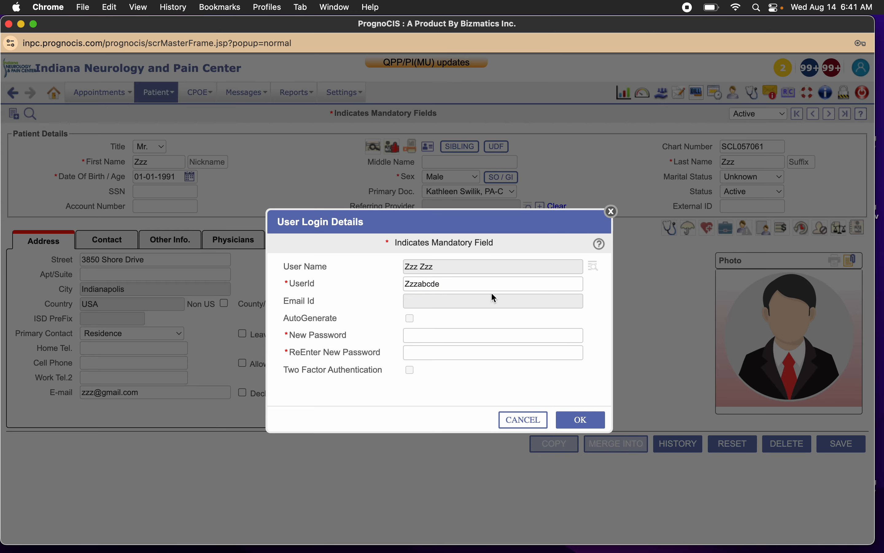
{"action": "left_click", "coordinate": [611, 212]}
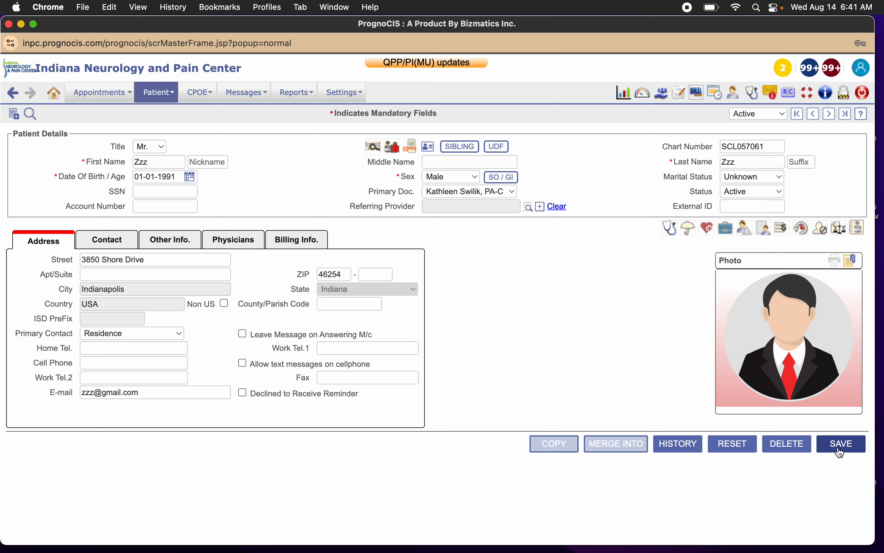
Save the patient's registration record without adding the recommended details.
{"action": "left_click", "coordinate": [844, 449]}
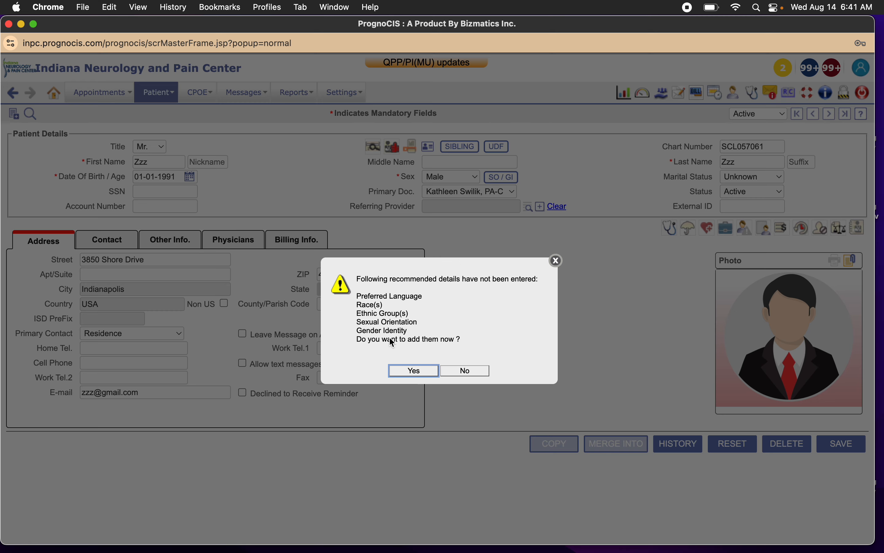
{"action": "left_click", "coordinate": [478, 372]}
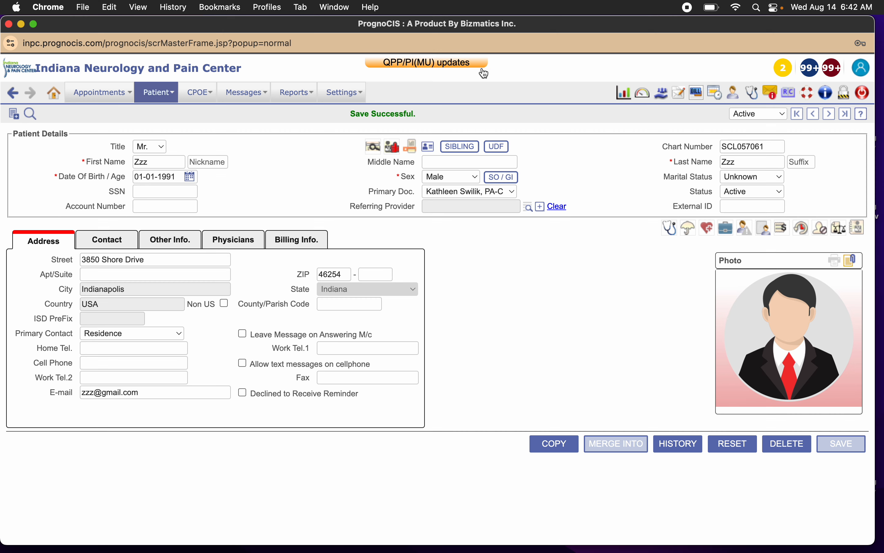
Compose a new message, clear its reference patient and select the same patient again by searching the patient's name.
{"action": "left_click", "coordinate": [680, 97]}
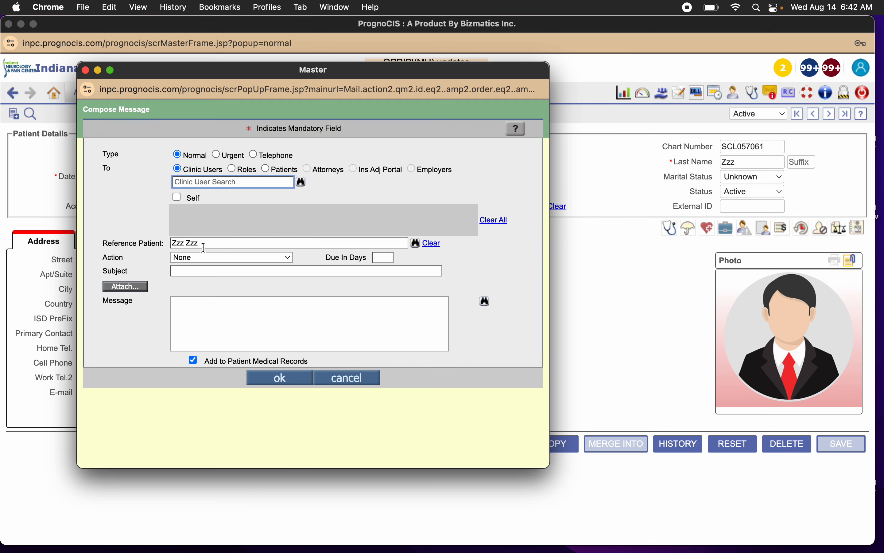
{"action": "left_click", "coordinate": [204, 244]}
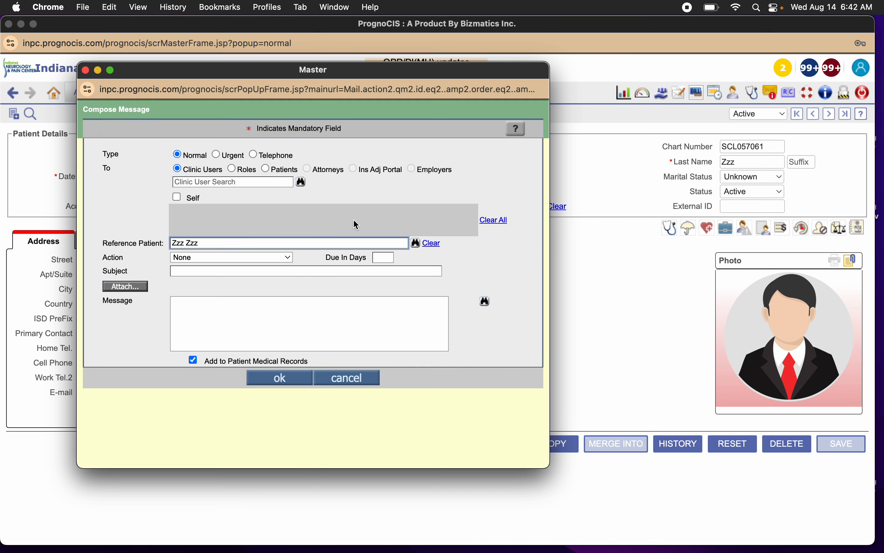
{"action": "left_click", "coordinate": [435, 247]}
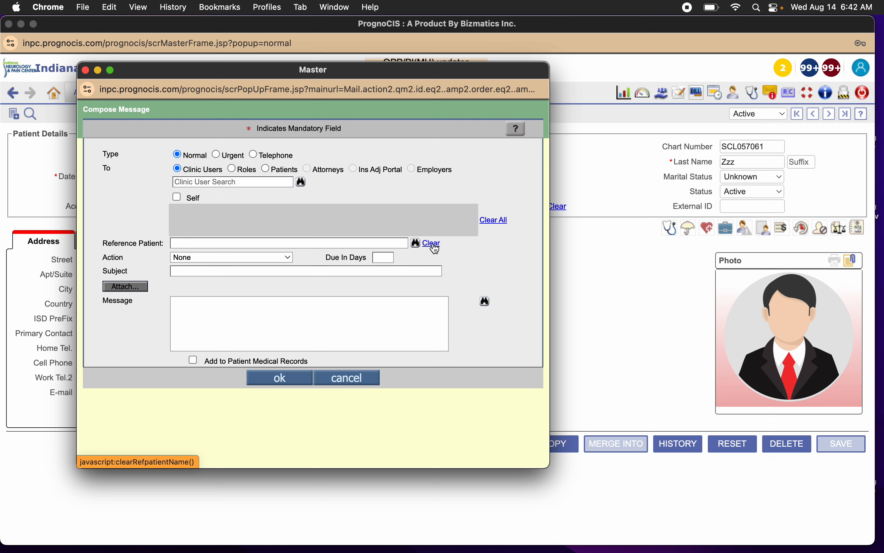
{"action": "left_click", "coordinate": [193, 361]}
{"action": "left_click", "coordinate": [193, 361]}
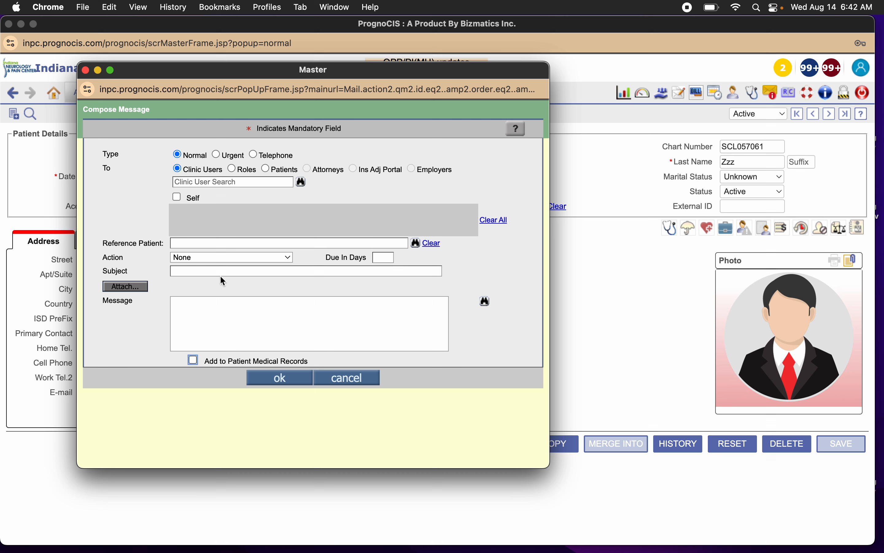
{"action": "left_click", "coordinate": [229, 242]}
{"action": "type", "text": "zzz"}
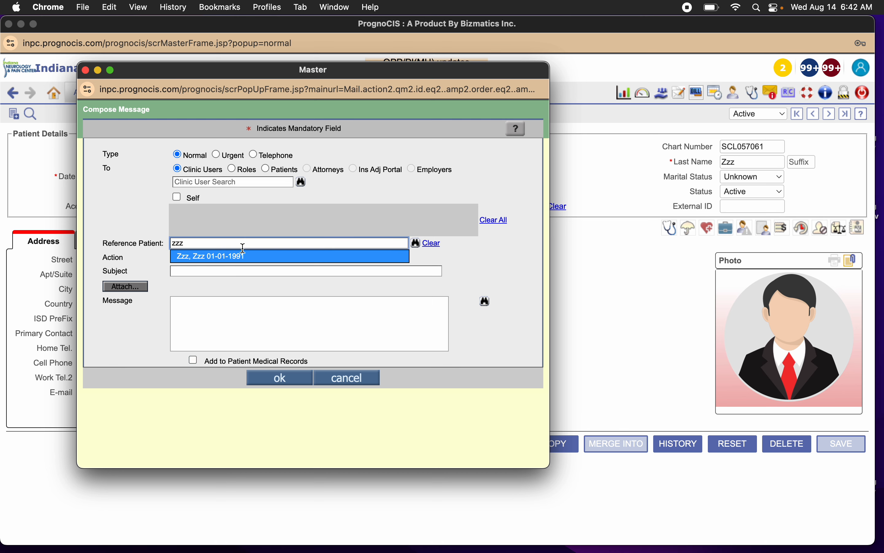
{"action": "left_click", "coordinate": [243, 252]}
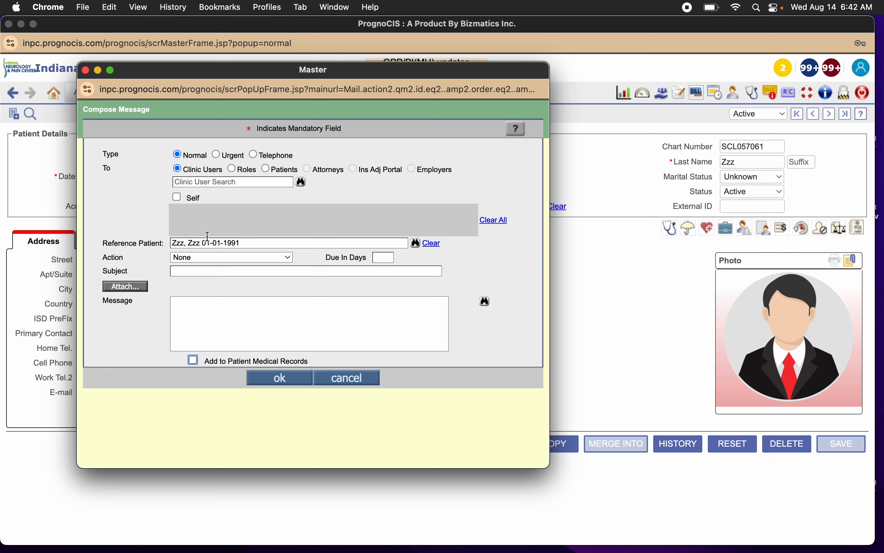
Search the clinic users by name and add the matching staff member as the message recipient.
{"action": "left_click", "coordinate": [269, 179]}
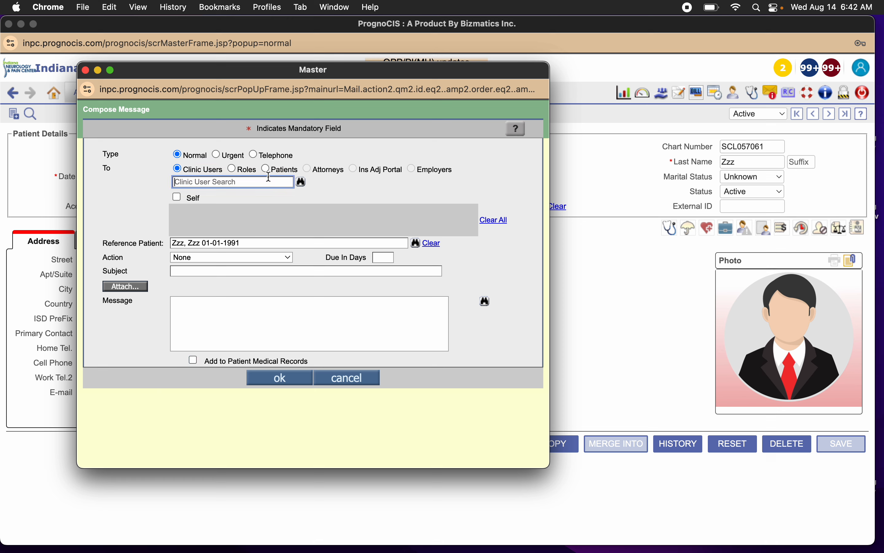
{"action": "type", "text": "sus"}
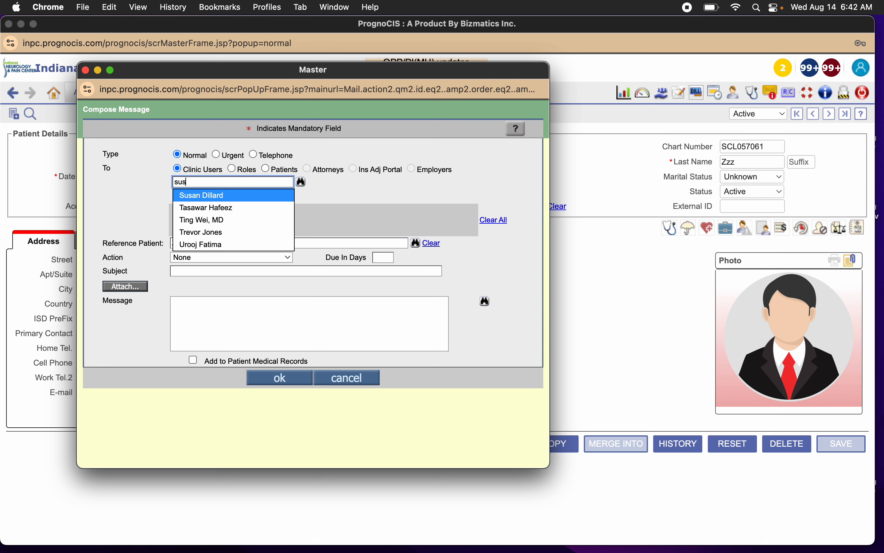
{"action": "left_click", "coordinate": [255, 195]}
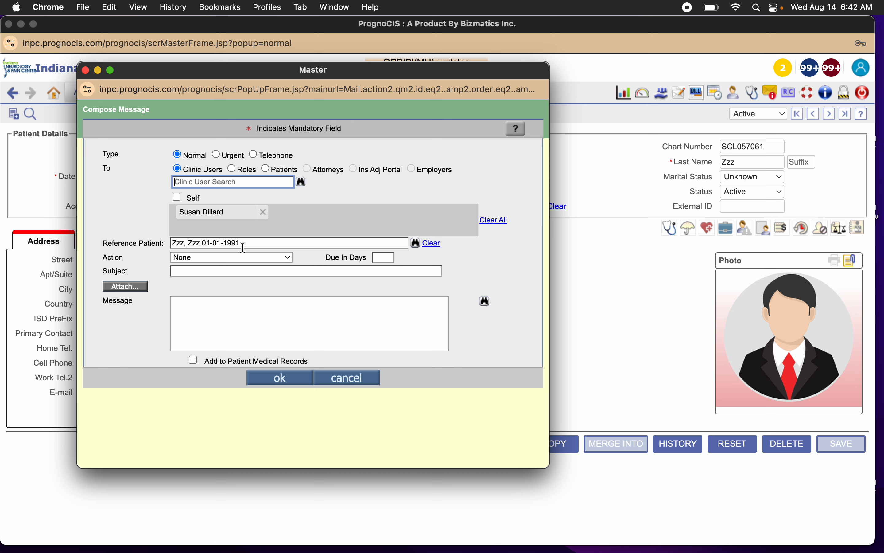
Set the message subject to "PA/UHC" and enter "perc 10 QID" as the message text.
{"action": "left_click", "coordinate": [231, 268]}
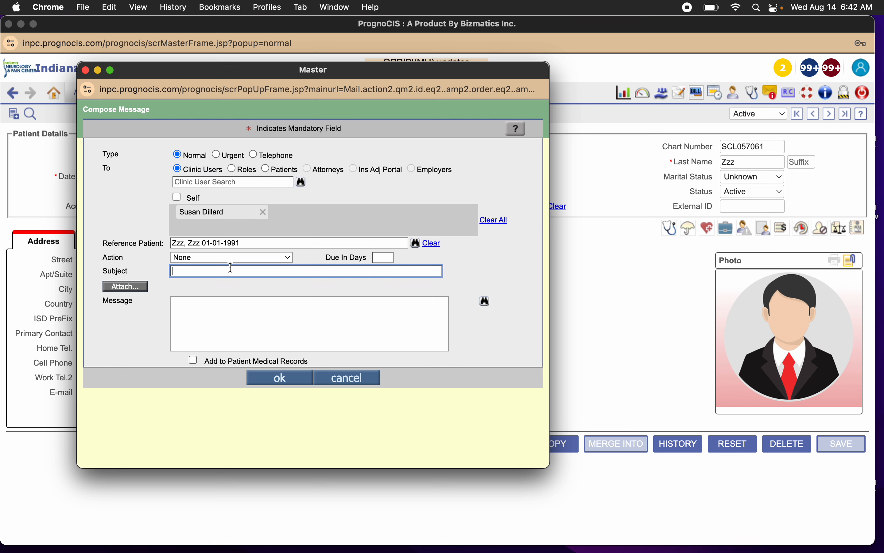
{"action": "type", "text": "PA"}
{"action": "left_click", "coordinate": [203, 332]}
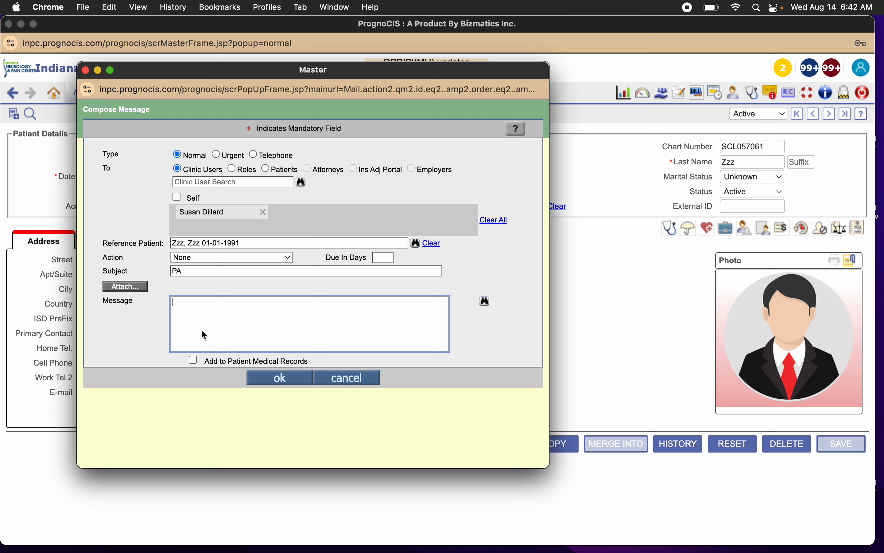
{"action": "left_click", "coordinate": [194, 271]}
{"action": "type", "text": "/"}
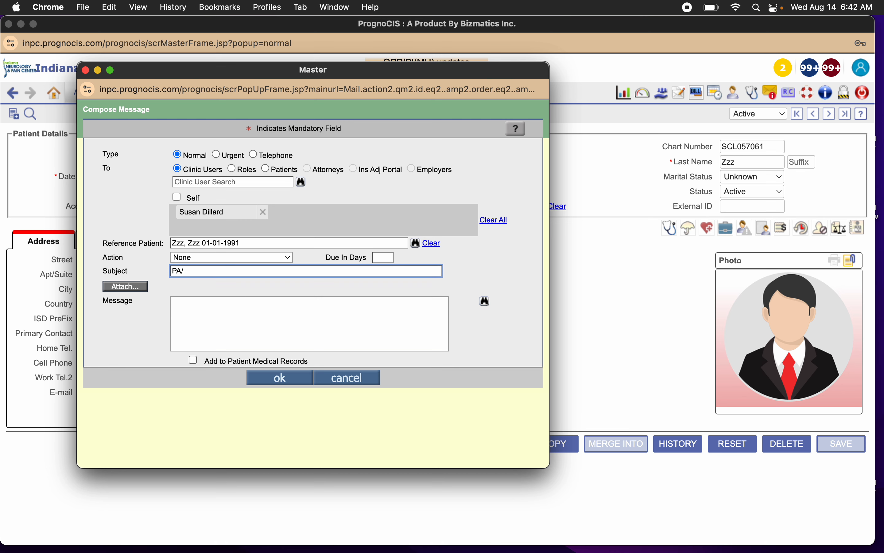
{"action": "type", "text": "UHC"}
{"action": "left_click", "coordinate": [184, 304]}
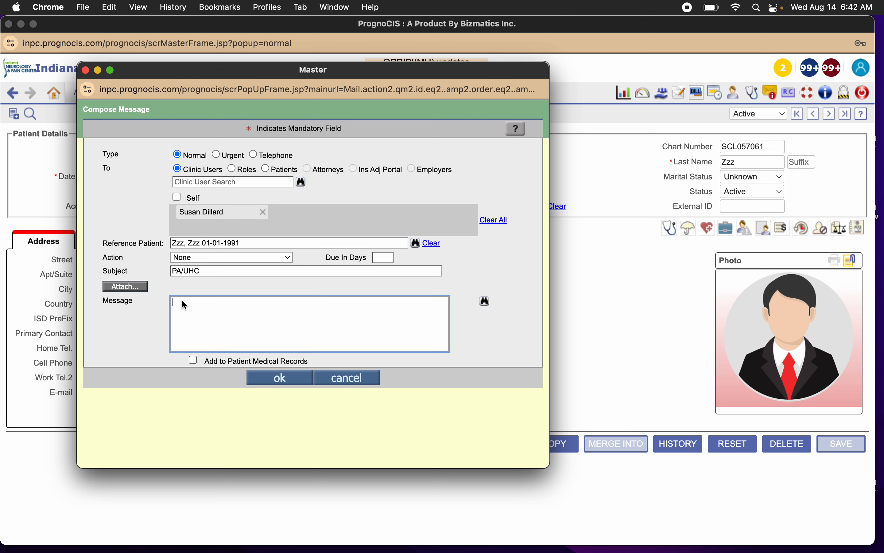
{"action": "type", "text": "perc 10 QID"}
Switch the message's recipient type to Patients and back to Clinic Users, and cancel the message.
{"action": "left_click", "coordinate": [147, 287]}
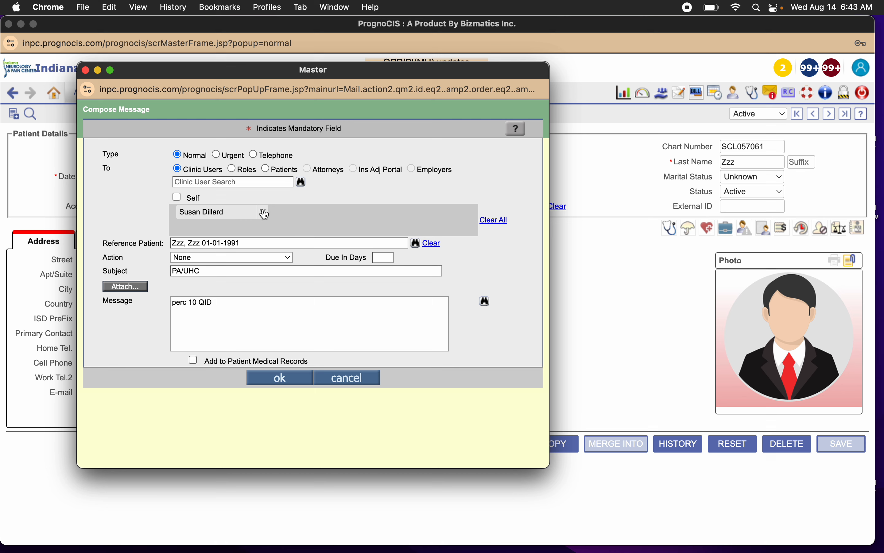
{"action": "left_click", "coordinate": [266, 169]}
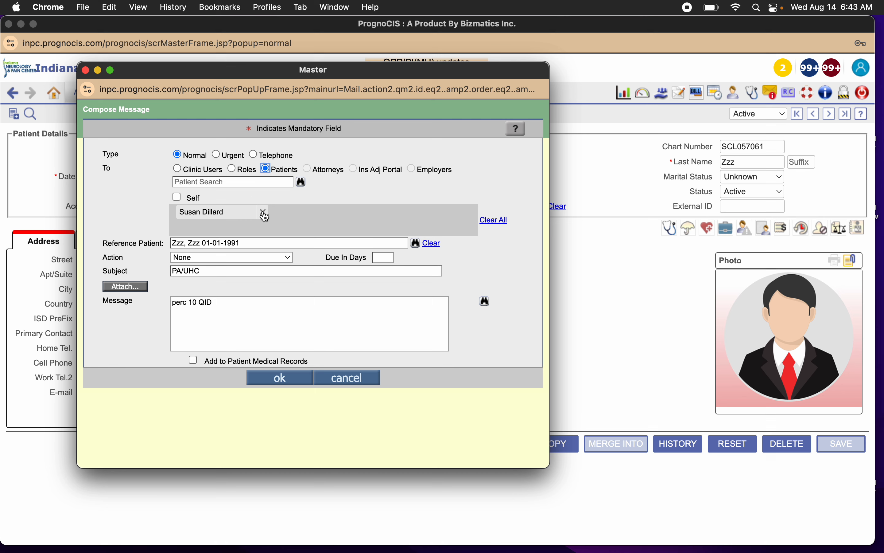
{"action": "left_click", "coordinate": [177, 169]}
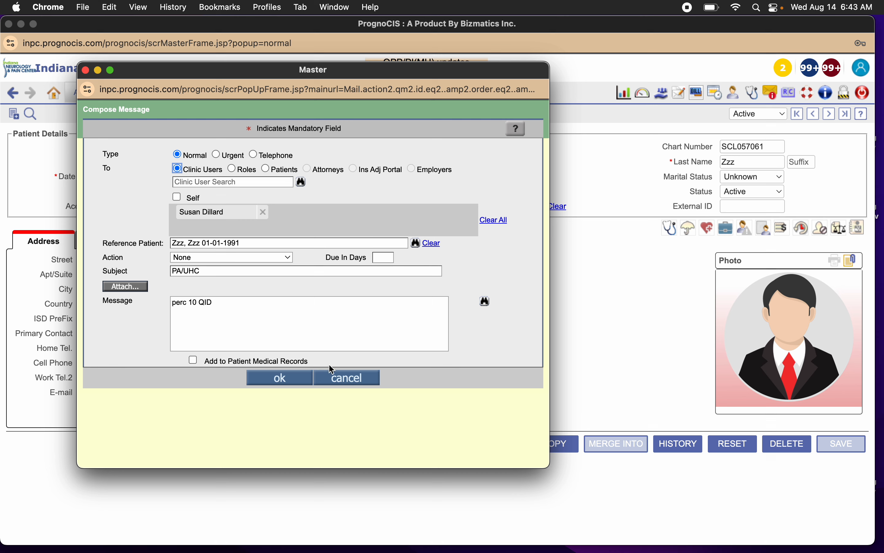
{"action": "left_click", "coordinate": [362, 380]}
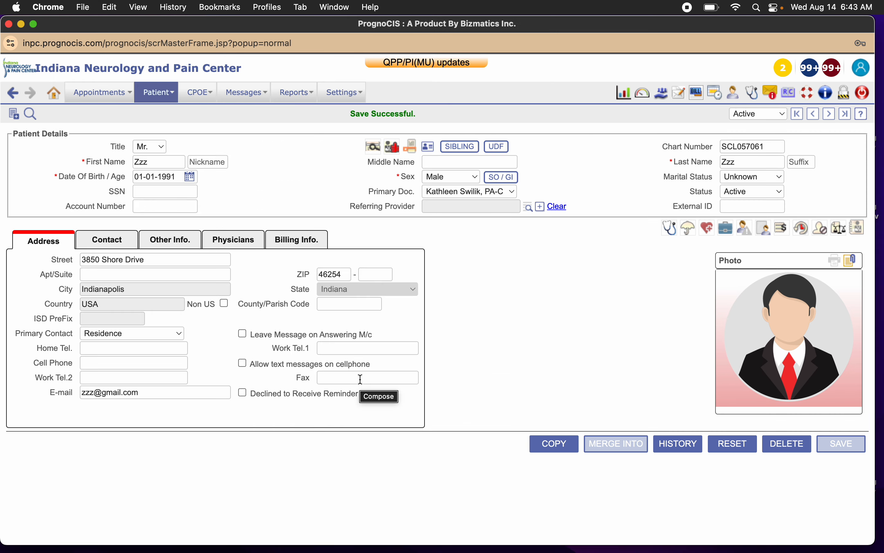
Compose a new message of type Urgent and add the patient's primary doctor as its clinic user recipient.
{"action": "left_click", "coordinate": [678, 93]}
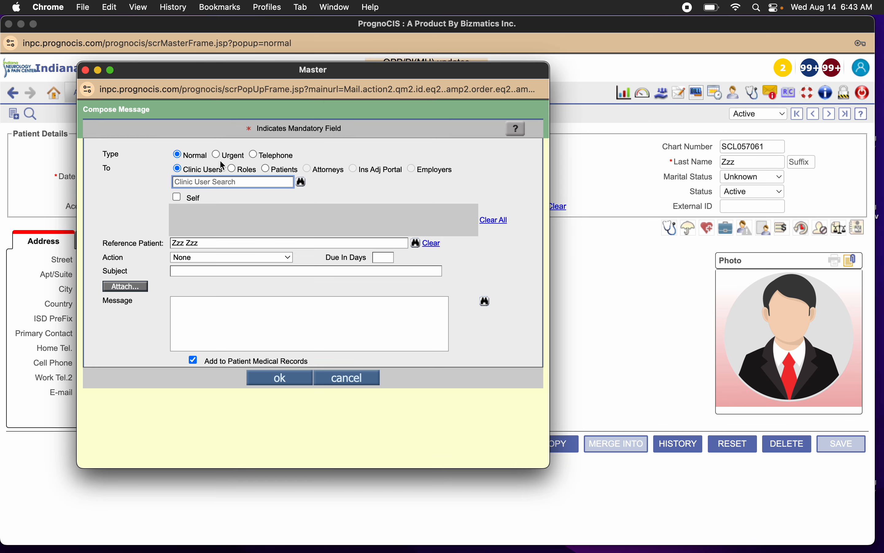
{"action": "left_click", "coordinate": [217, 154]}
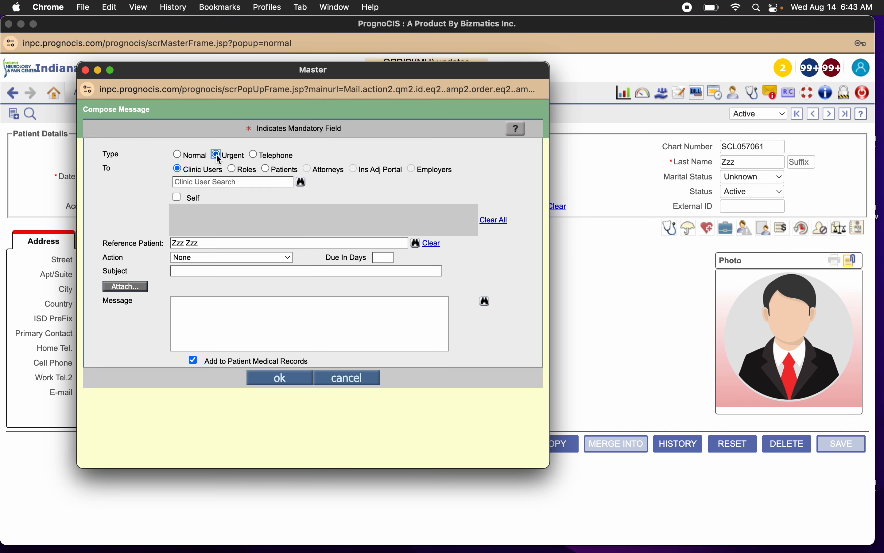
{"action": "left_click", "coordinate": [215, 187]}
{"action": "type", "text": "kathl"}
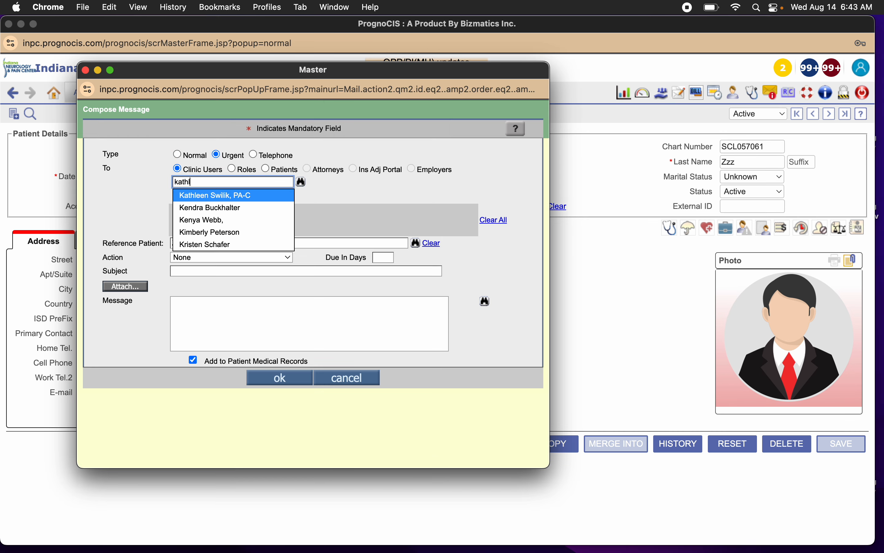
{"action": "left_click", "coordinate": [237, 195]}
Set the subject to "urgent message!", enter "patient dying!" as the message text, and send the message.
{"action": "left_click", "coordinate": [227, 272]}
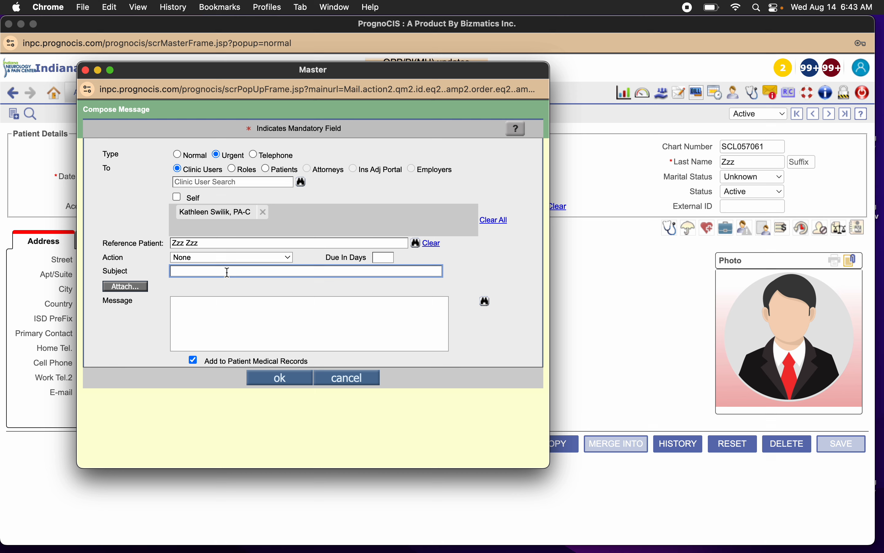
{"action": "type", "text": "urgent message!"}
{"action": "key", "text": "Tab"}
{"action": "type", "text": "patient dying"}
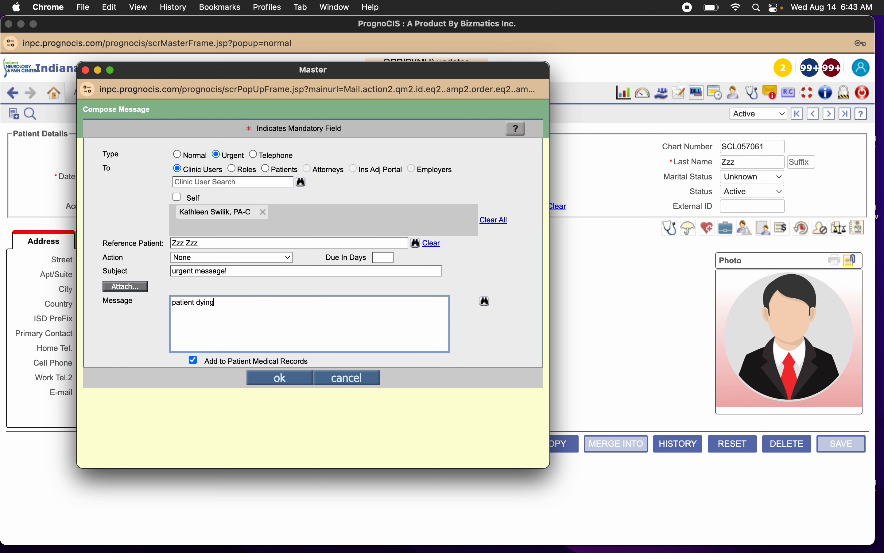
{"action": "type", "text": "!"}
{"action": "left_click", "coordinate": [288, 377]}
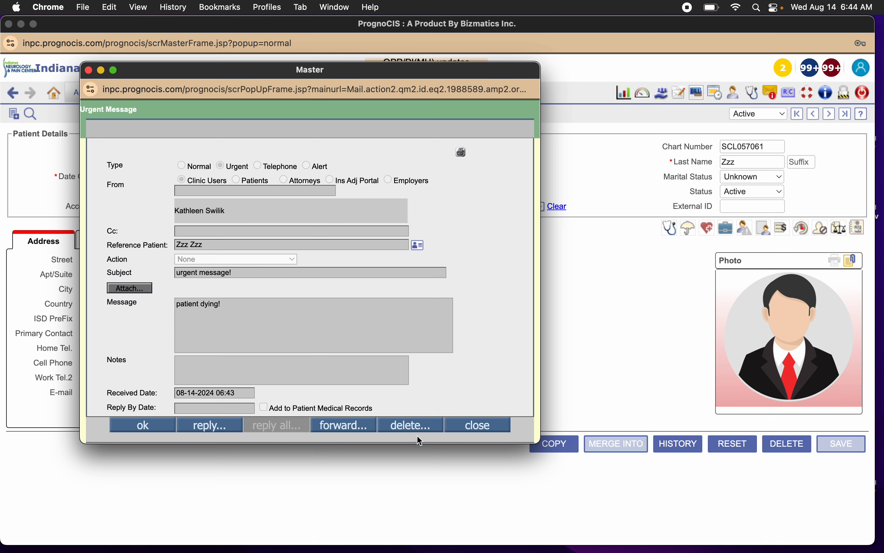
Delete the received urgent message and confirm the deletion.
{"action": "left_click", "coordinate": [413, 426]}
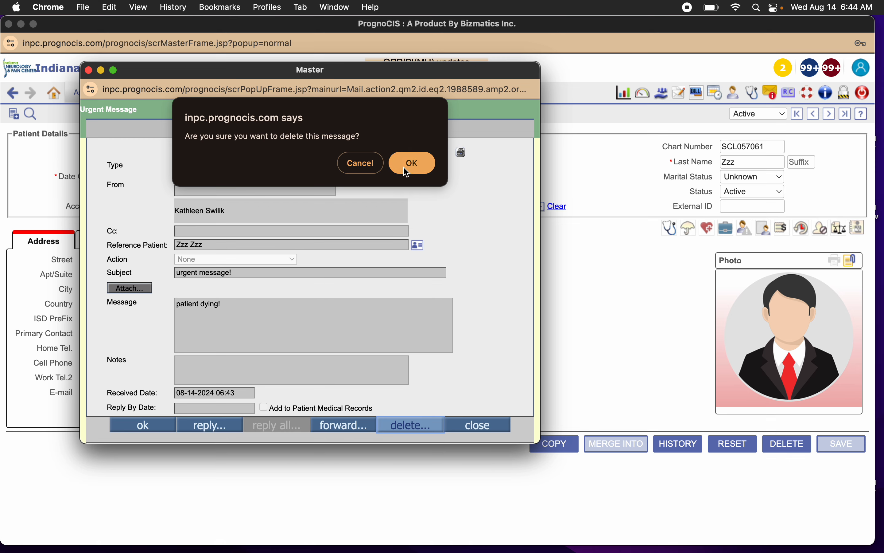
{"action": "left_click", "coordinate": [402, 158]}
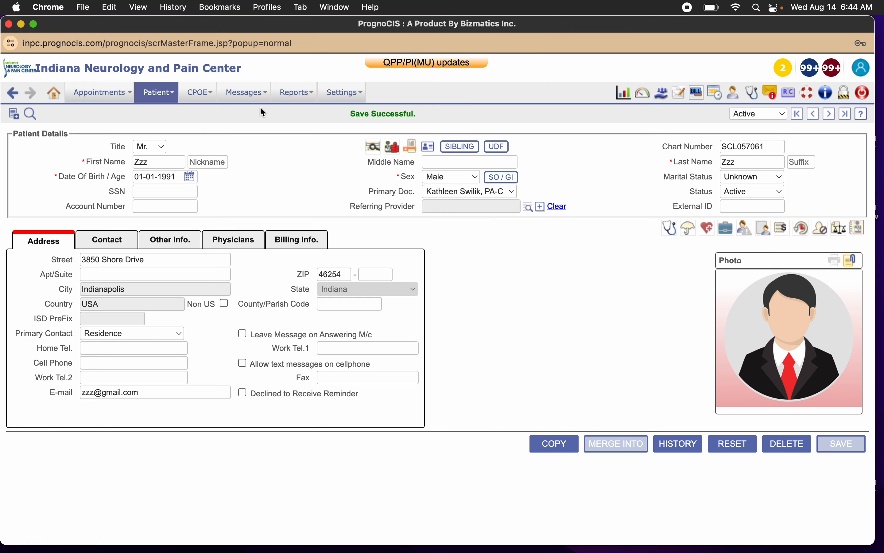
{"action": "mouse_move", "coordinate": [277, 95]}
{"action": "mouse_move", "coordinate": [198, 100]}
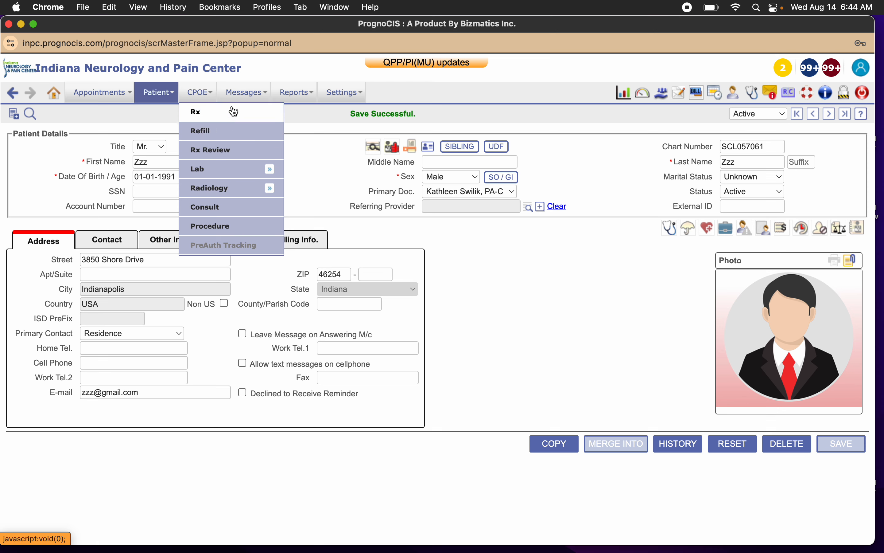
{"action": "mouse_move", "coordinate": [242, 98]}
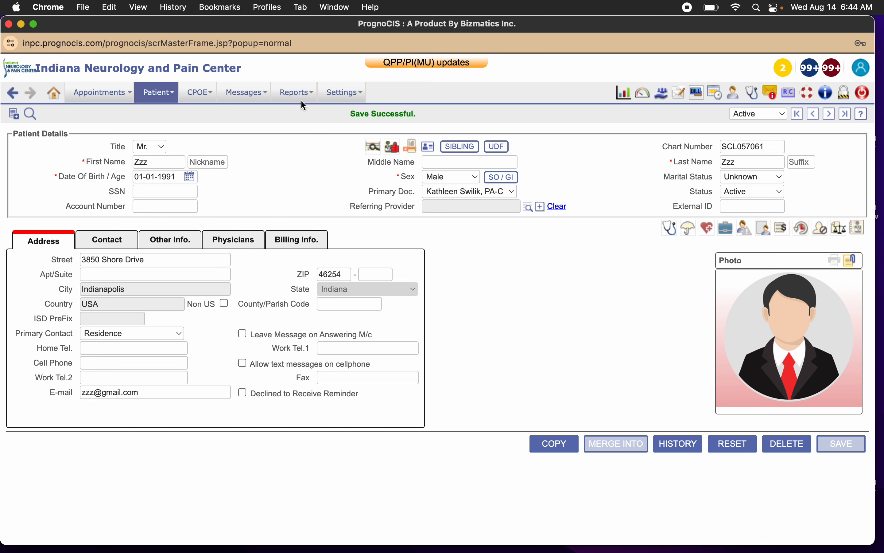
{"action": "mouse_move", "coordinate": [345, 95]}
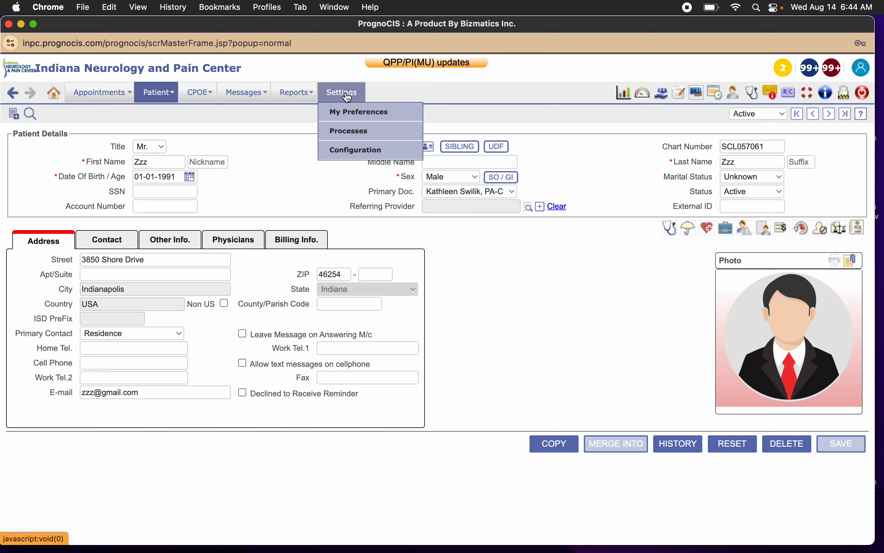
{"action": "mouse_move", "coordinate": [102, 92]}
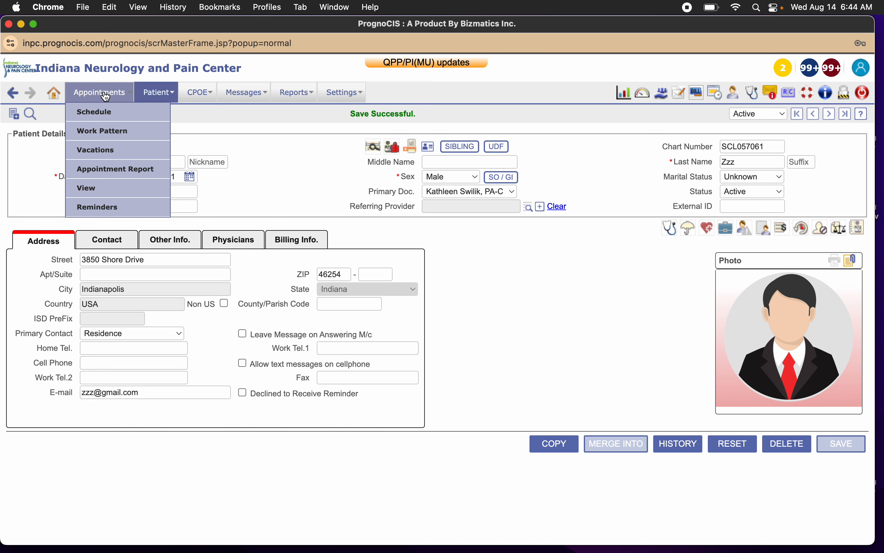